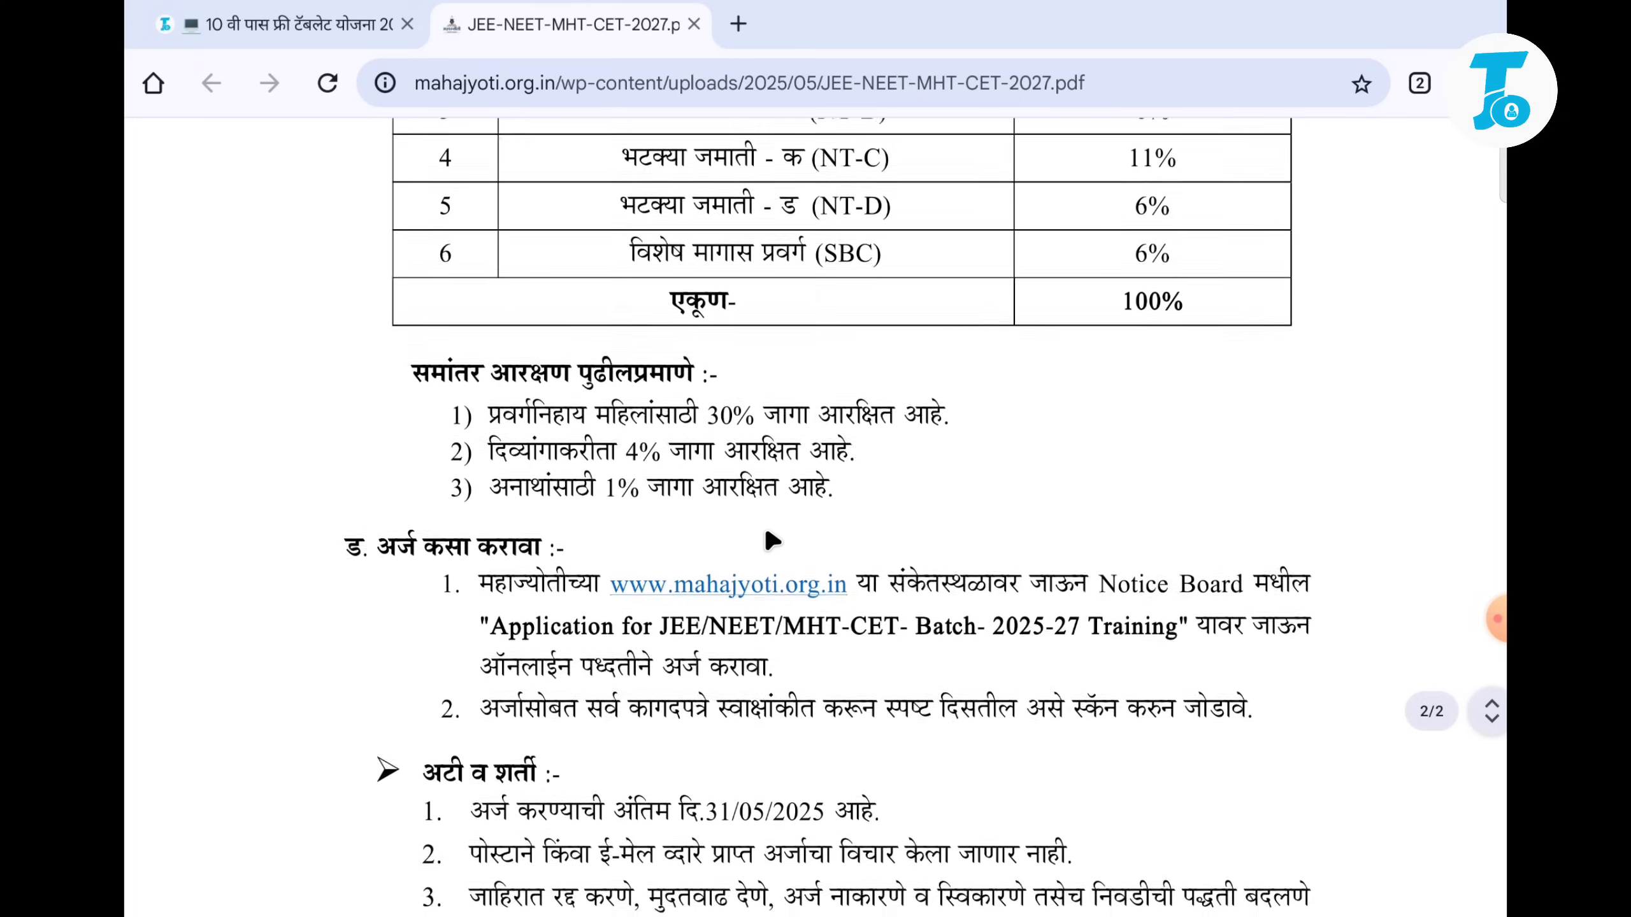
key(ctrl+w)
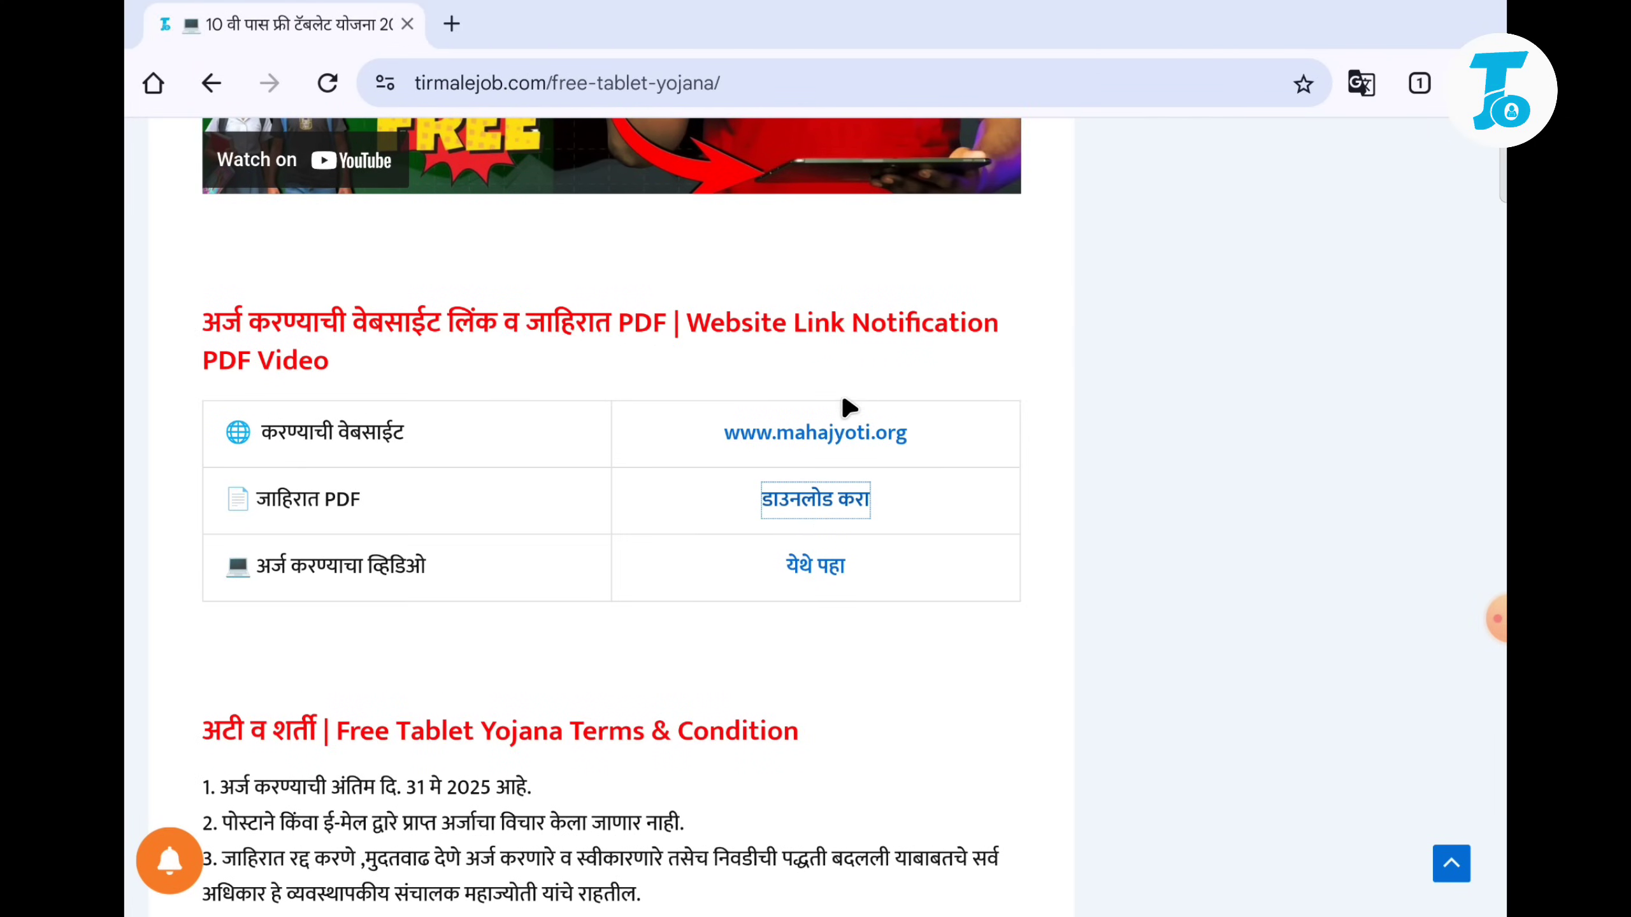
click(828, 434)
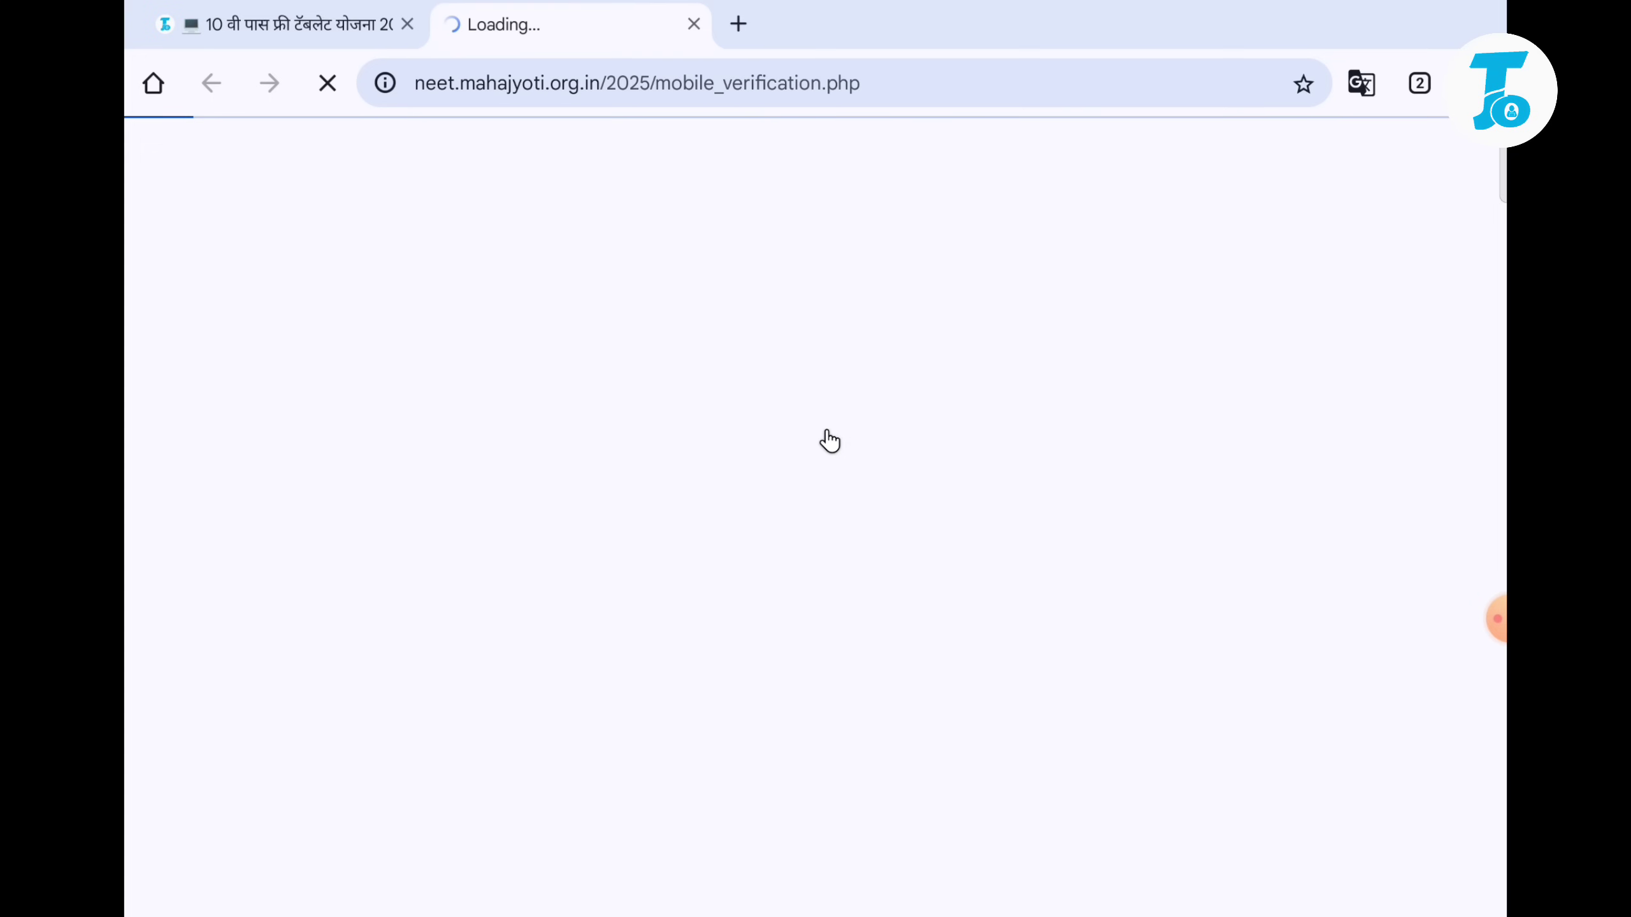
Enter the OTP received on the mobile number and submit the mobile verification.
scroll(642, 579, down, 2)
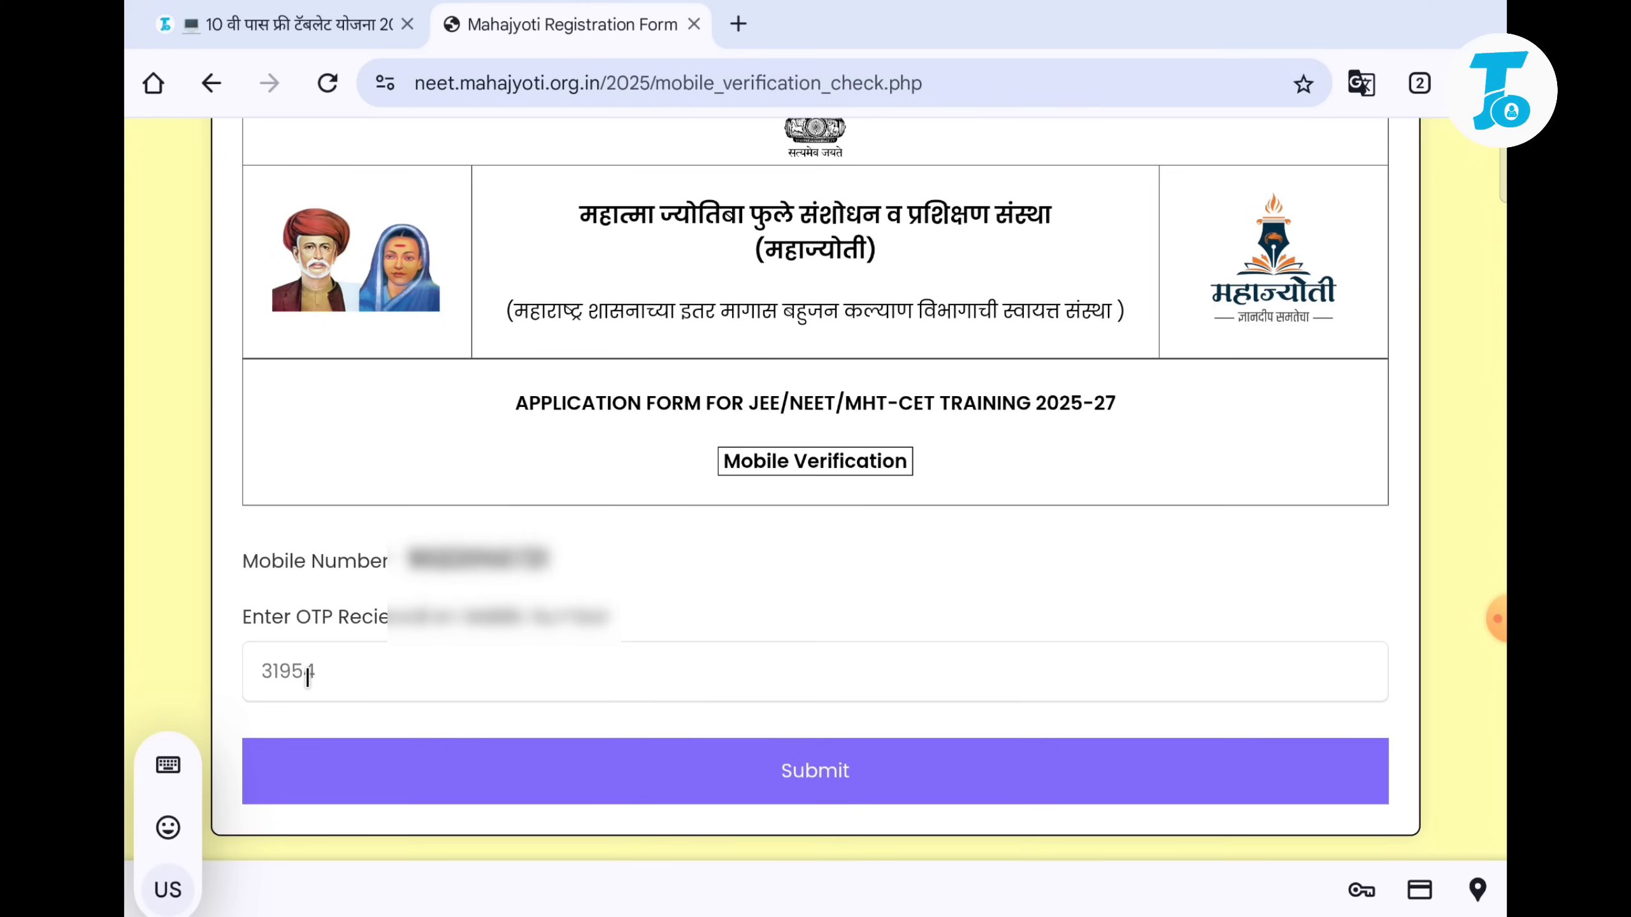
text(4)
click(451, 771)
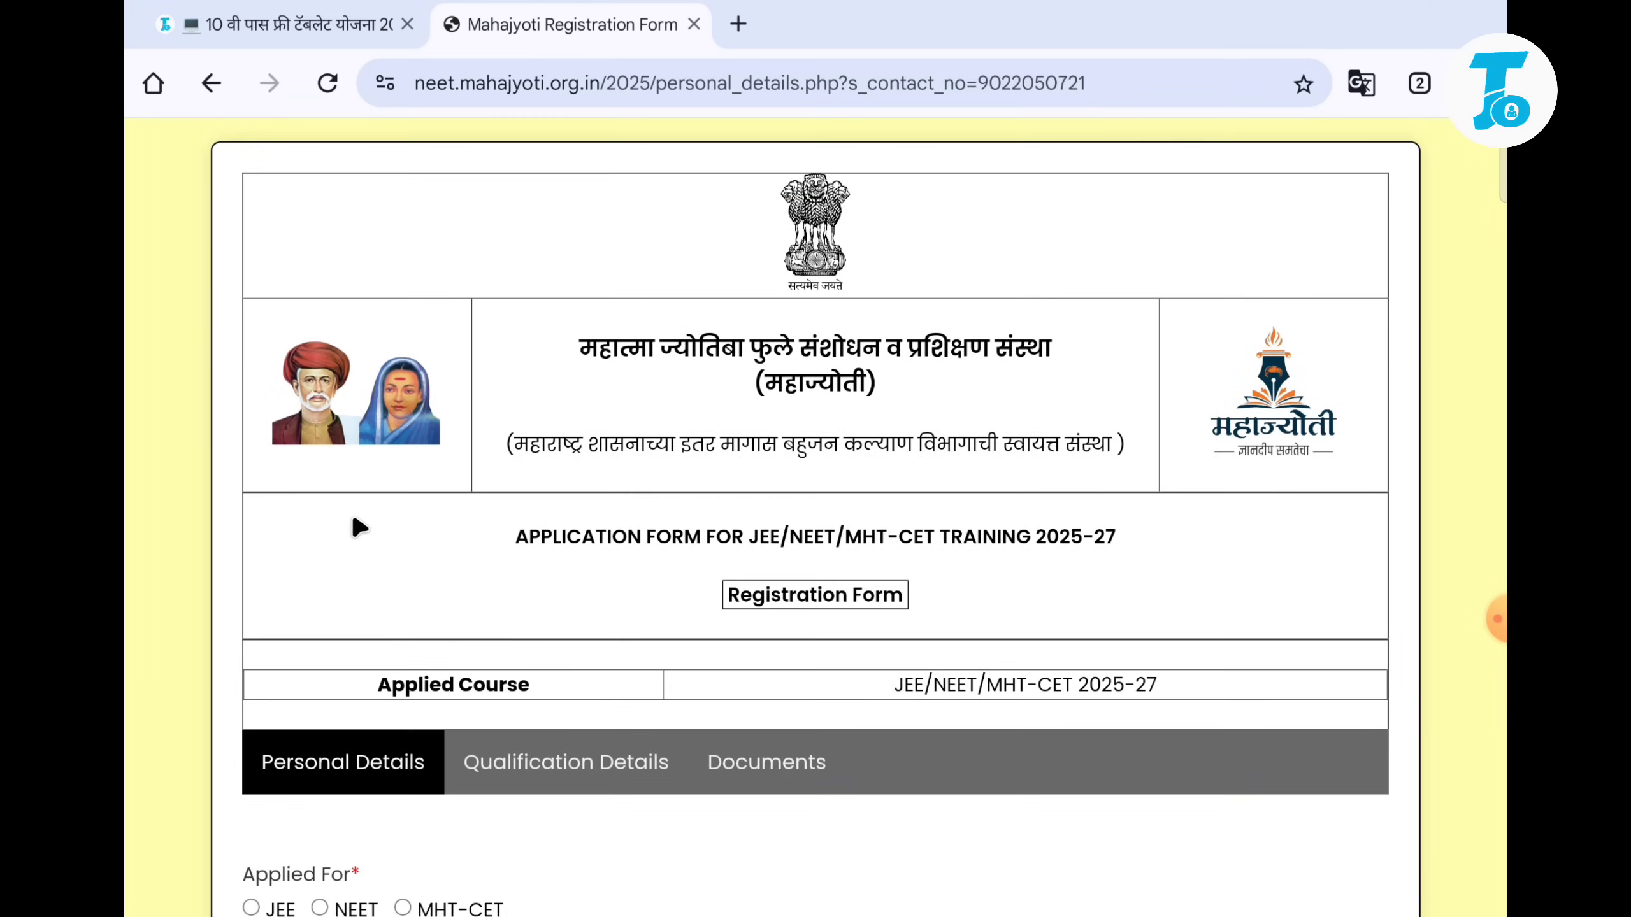
Choose MHT-CET as the course applied for and set the applicant's gender to Male.
scroll(1018, 569, down, 4)
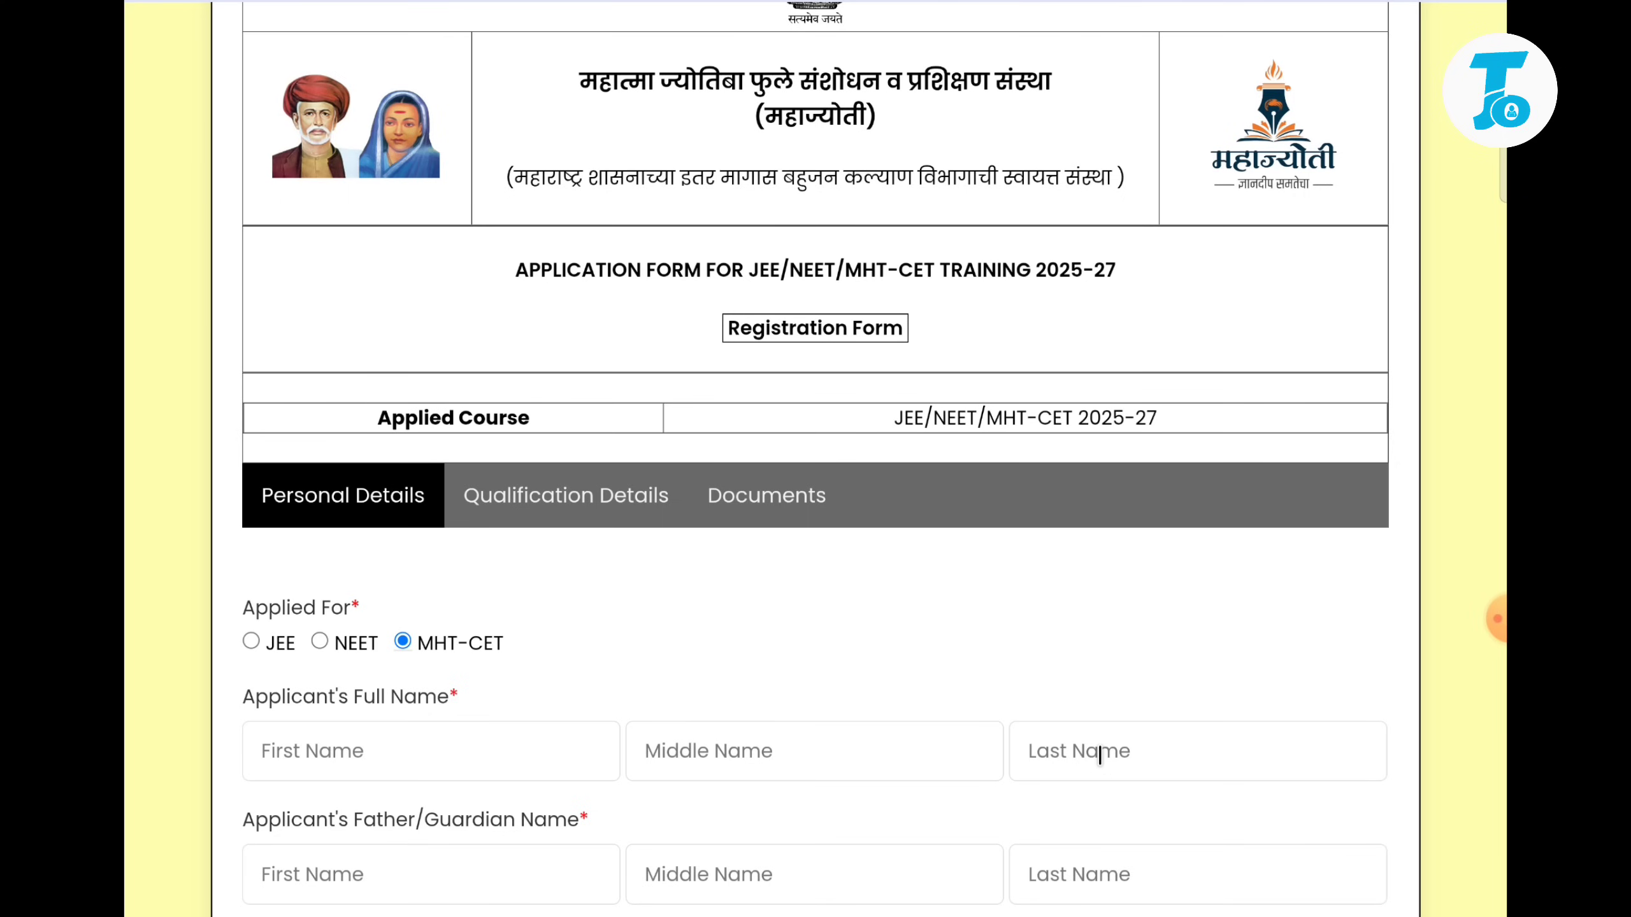
click(989, 744)
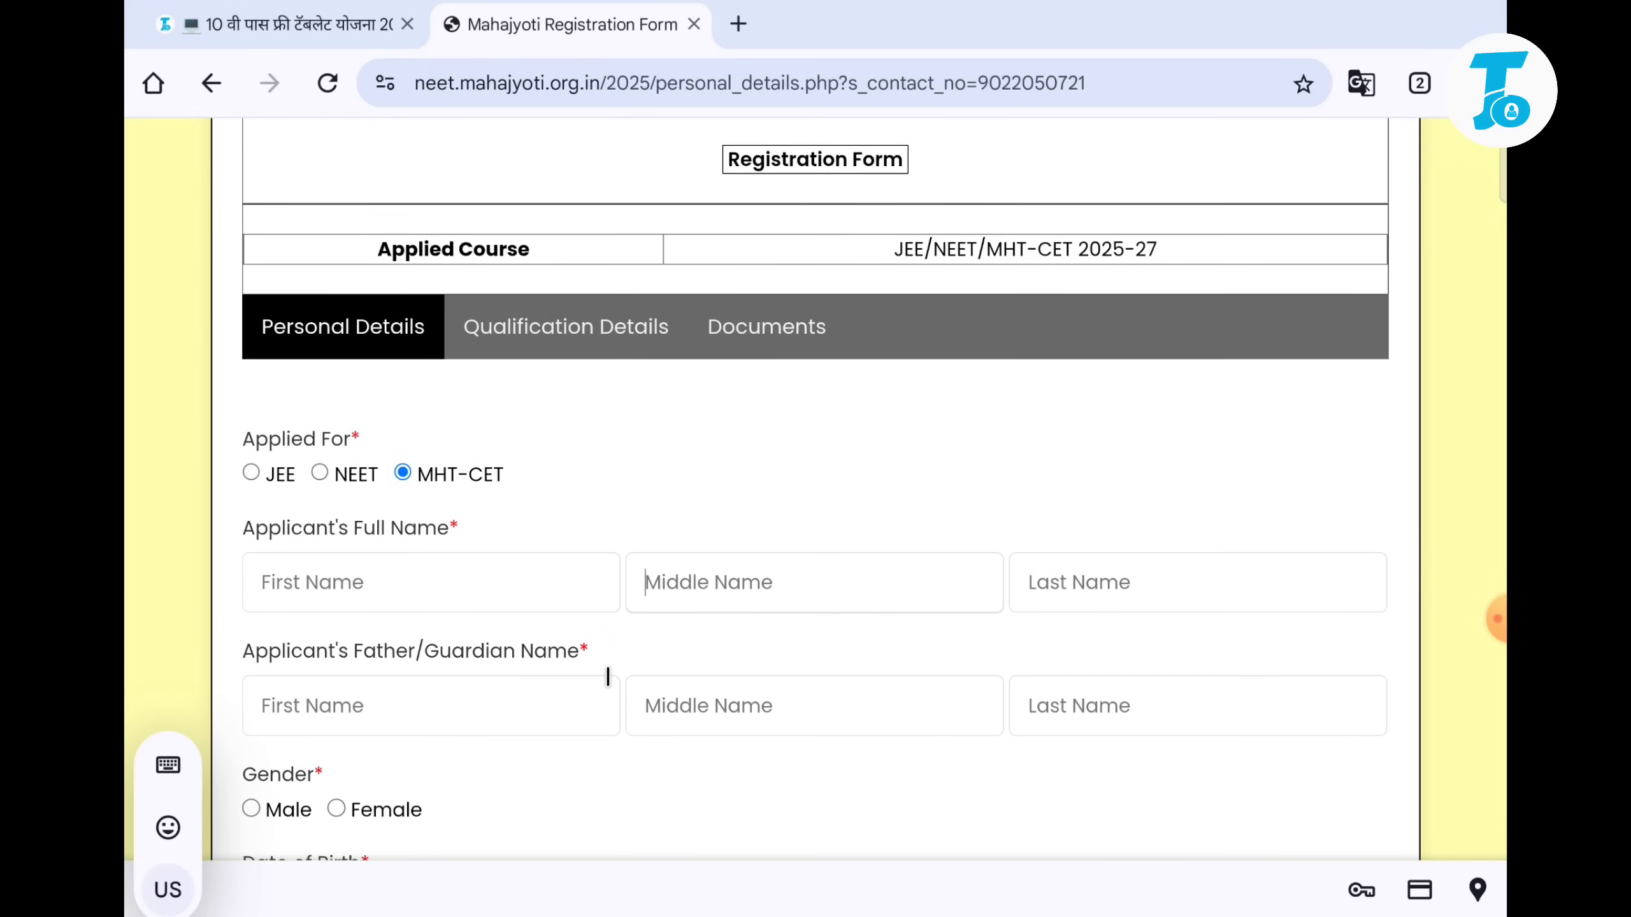
scroll(1044, 686, down, 4)
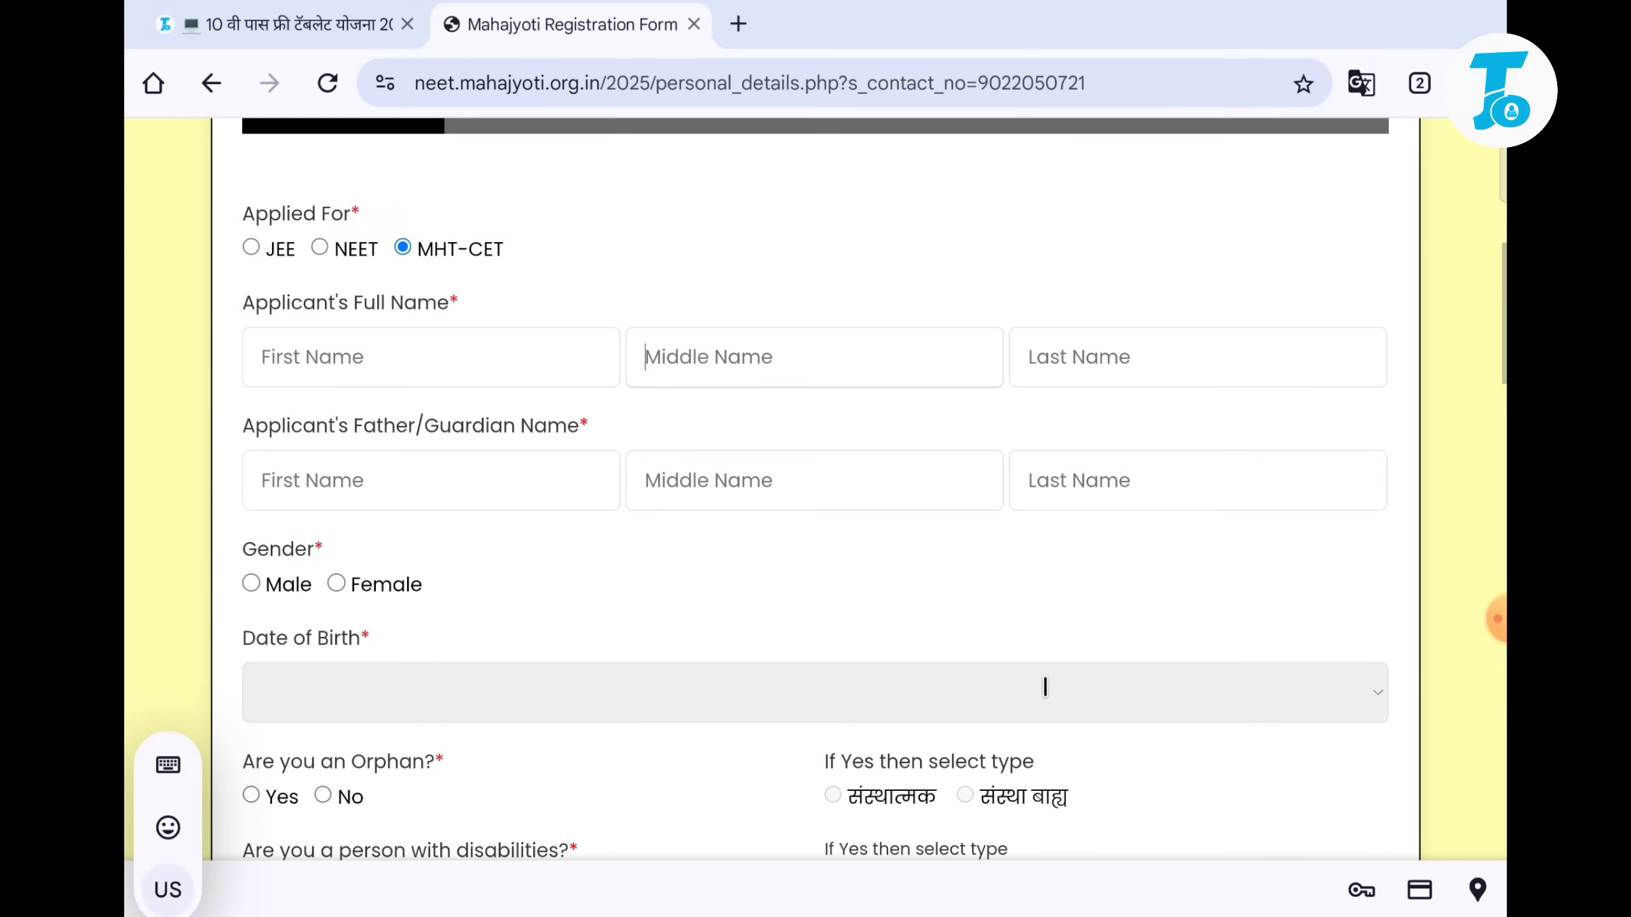
click(251, 584)
scroll(255, 594, up, 1)
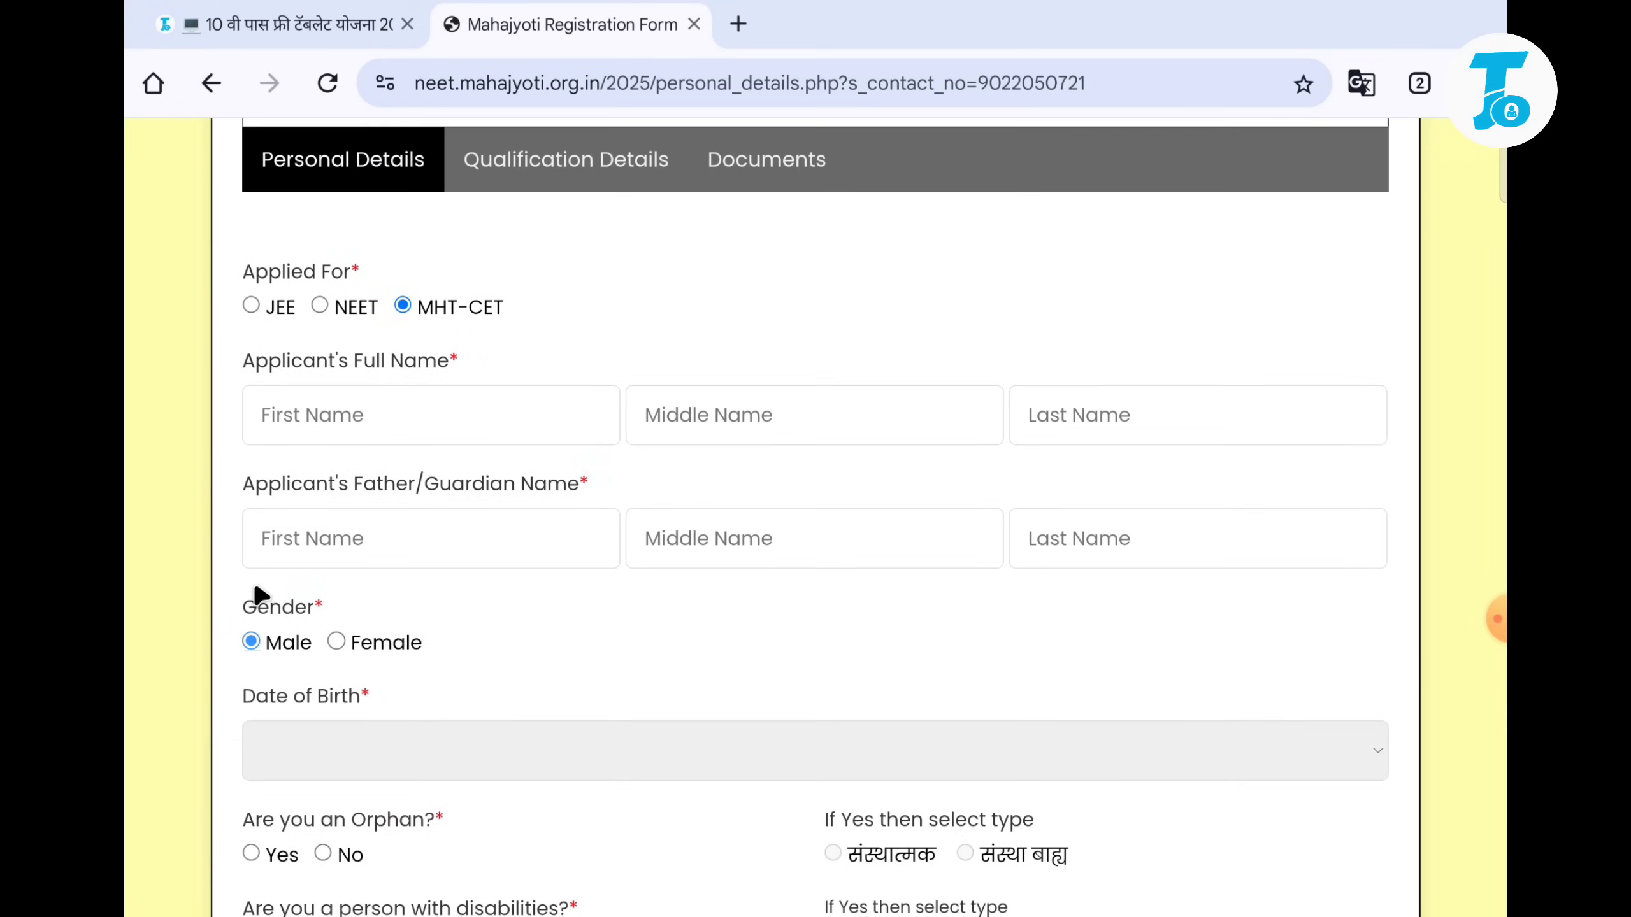
click(418, 763)
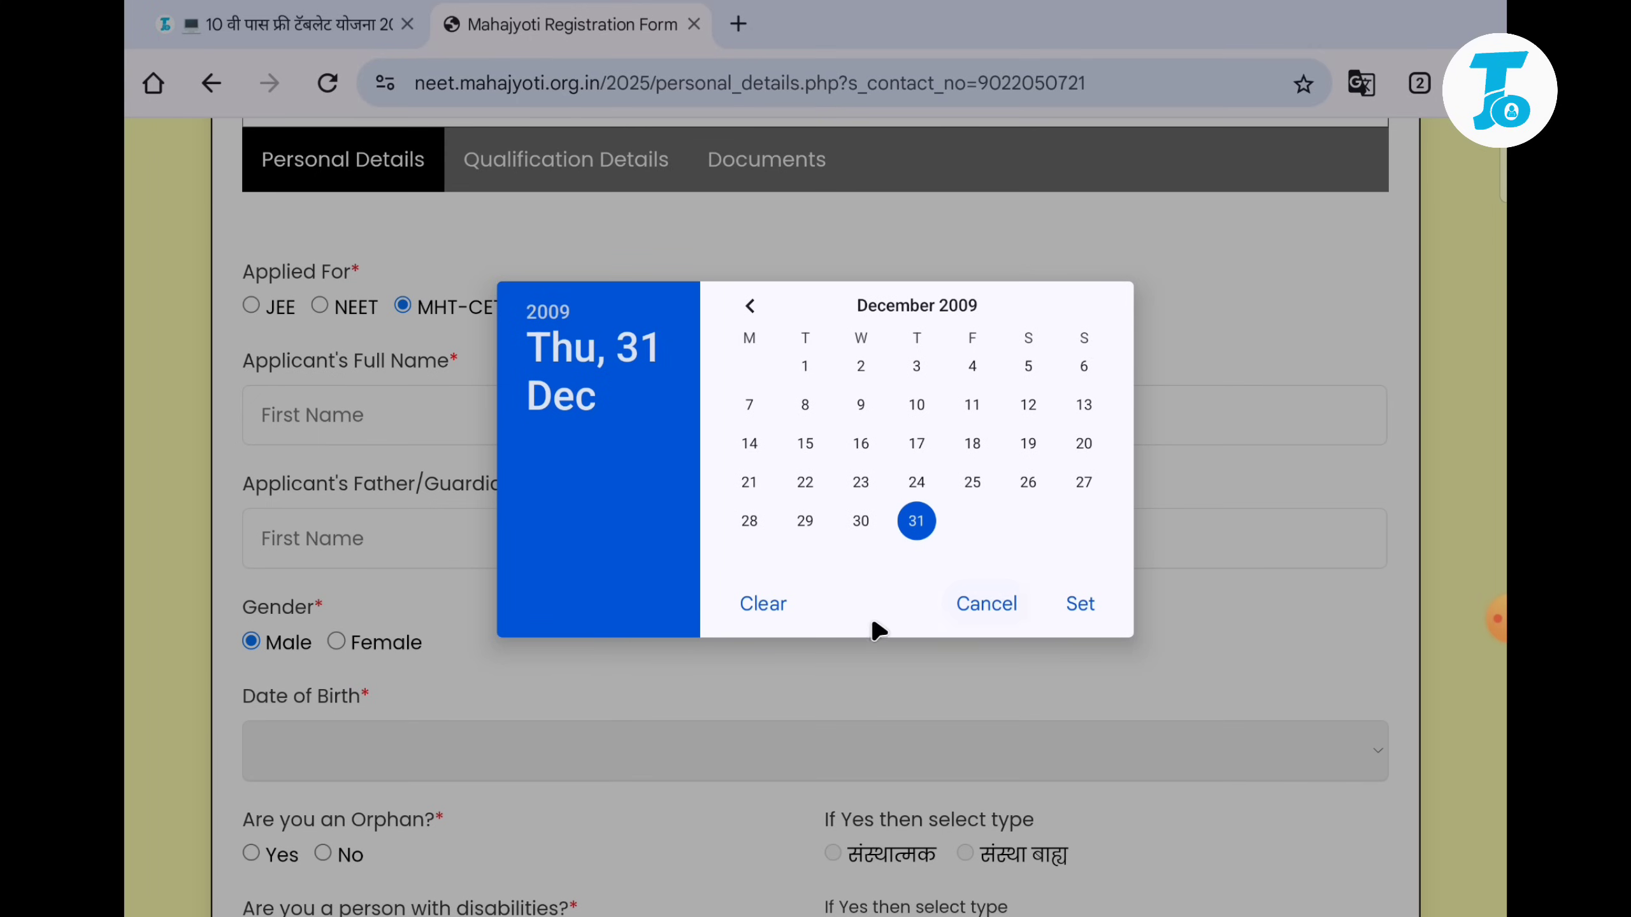
click(999, 605)
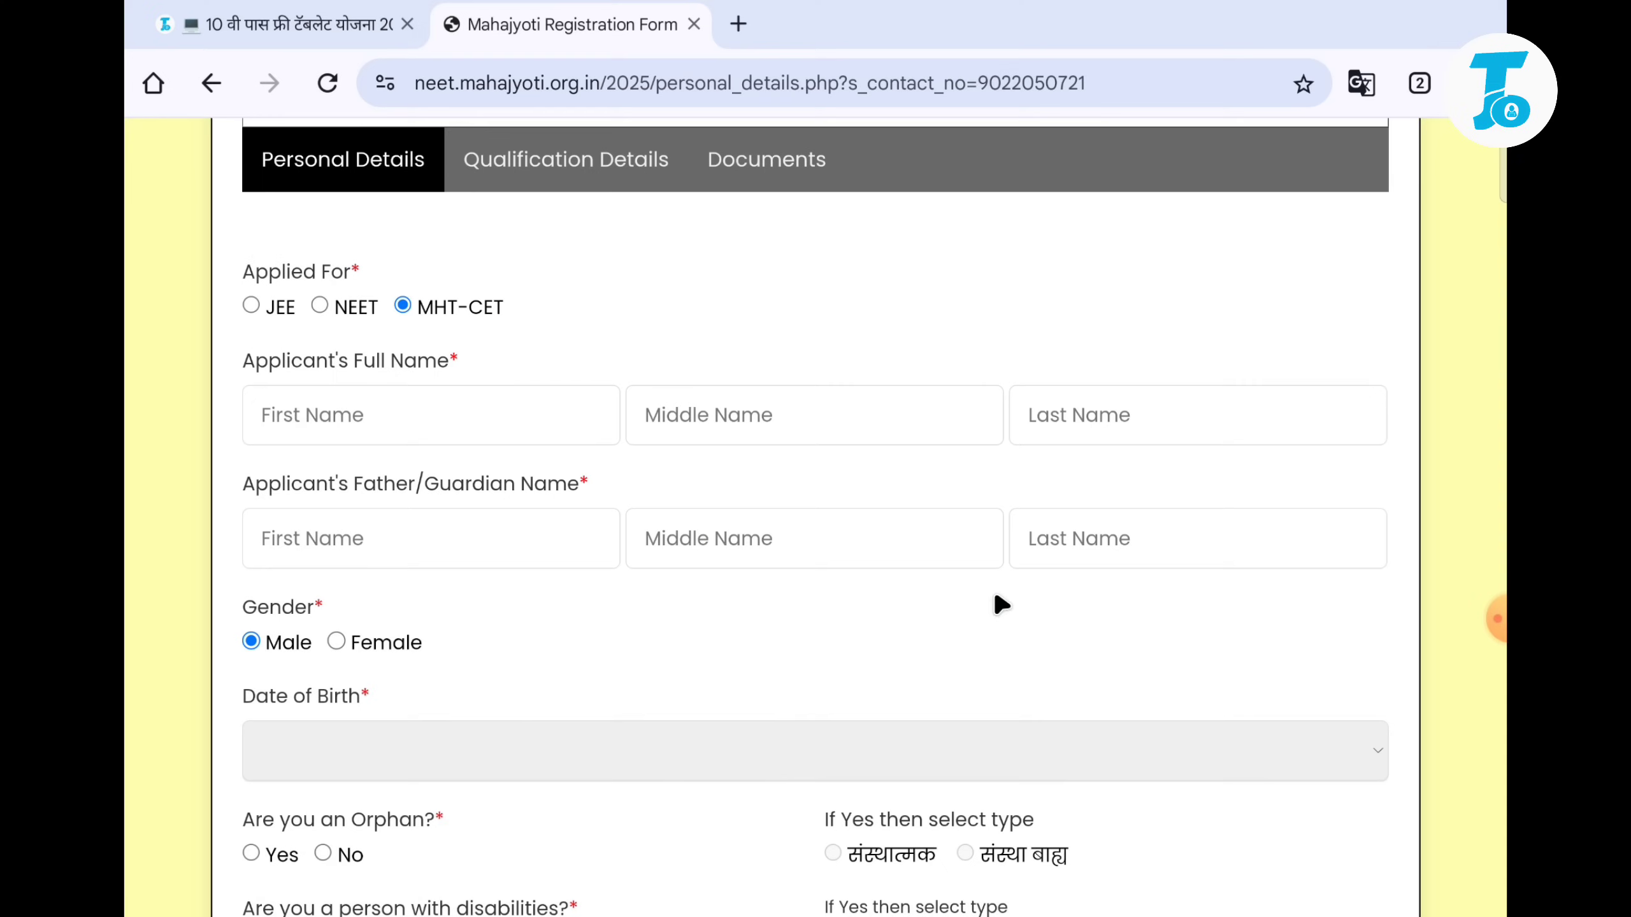
Answer No to both the orphan question and the person with disabilities question.
scroll(393, 842, down, 4)
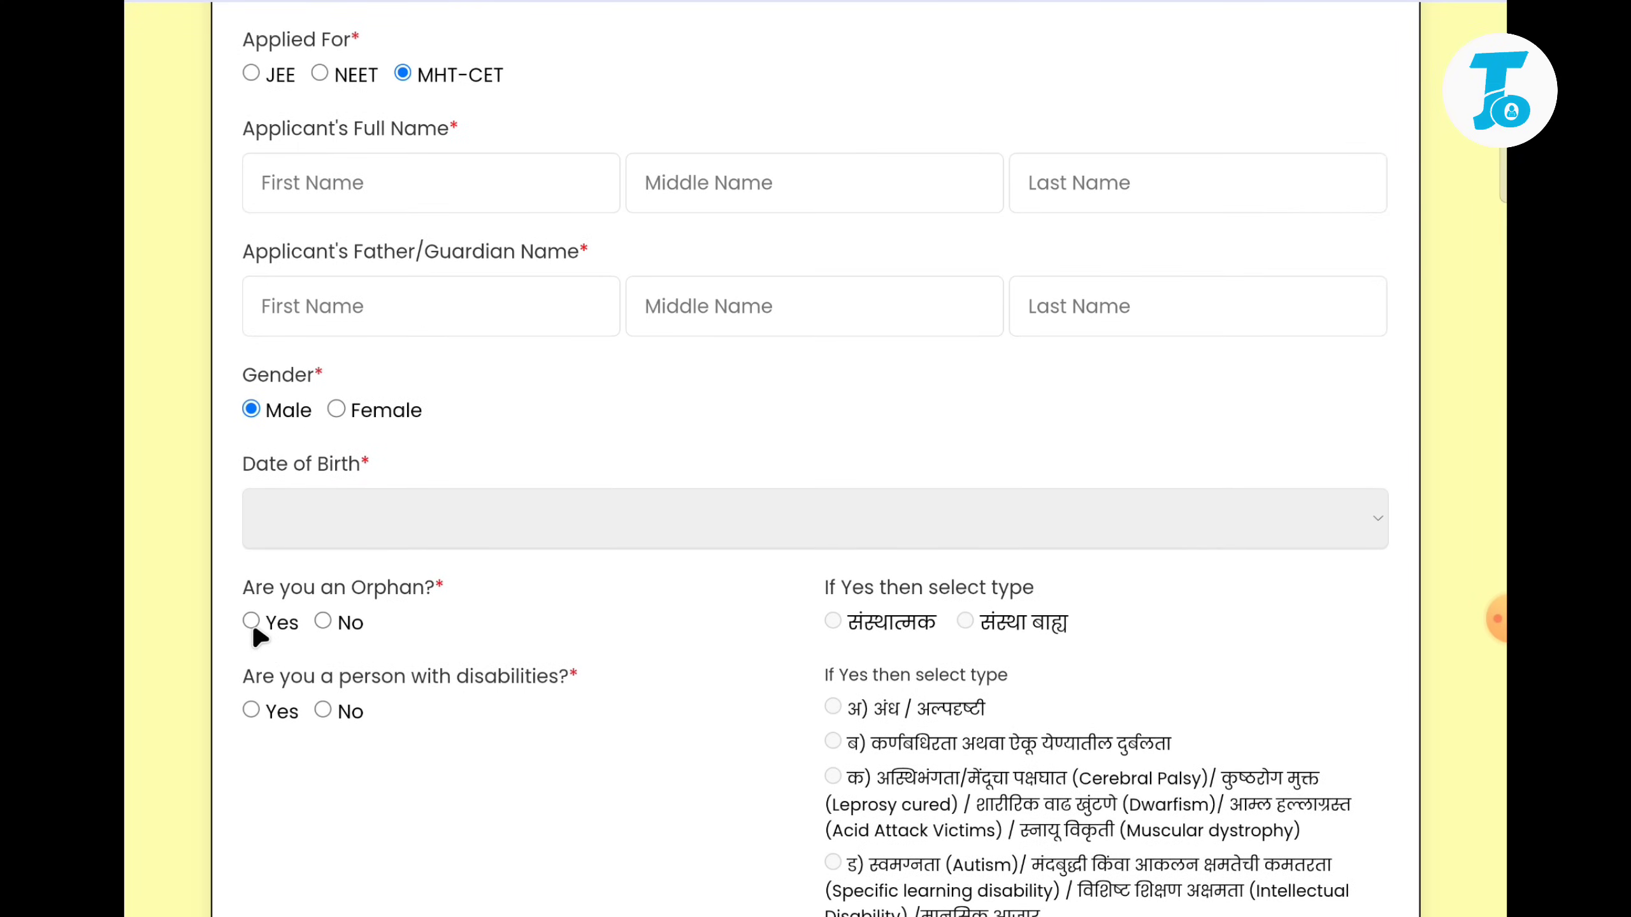
scroll(253, 631, down, 2)
click(251, 508)
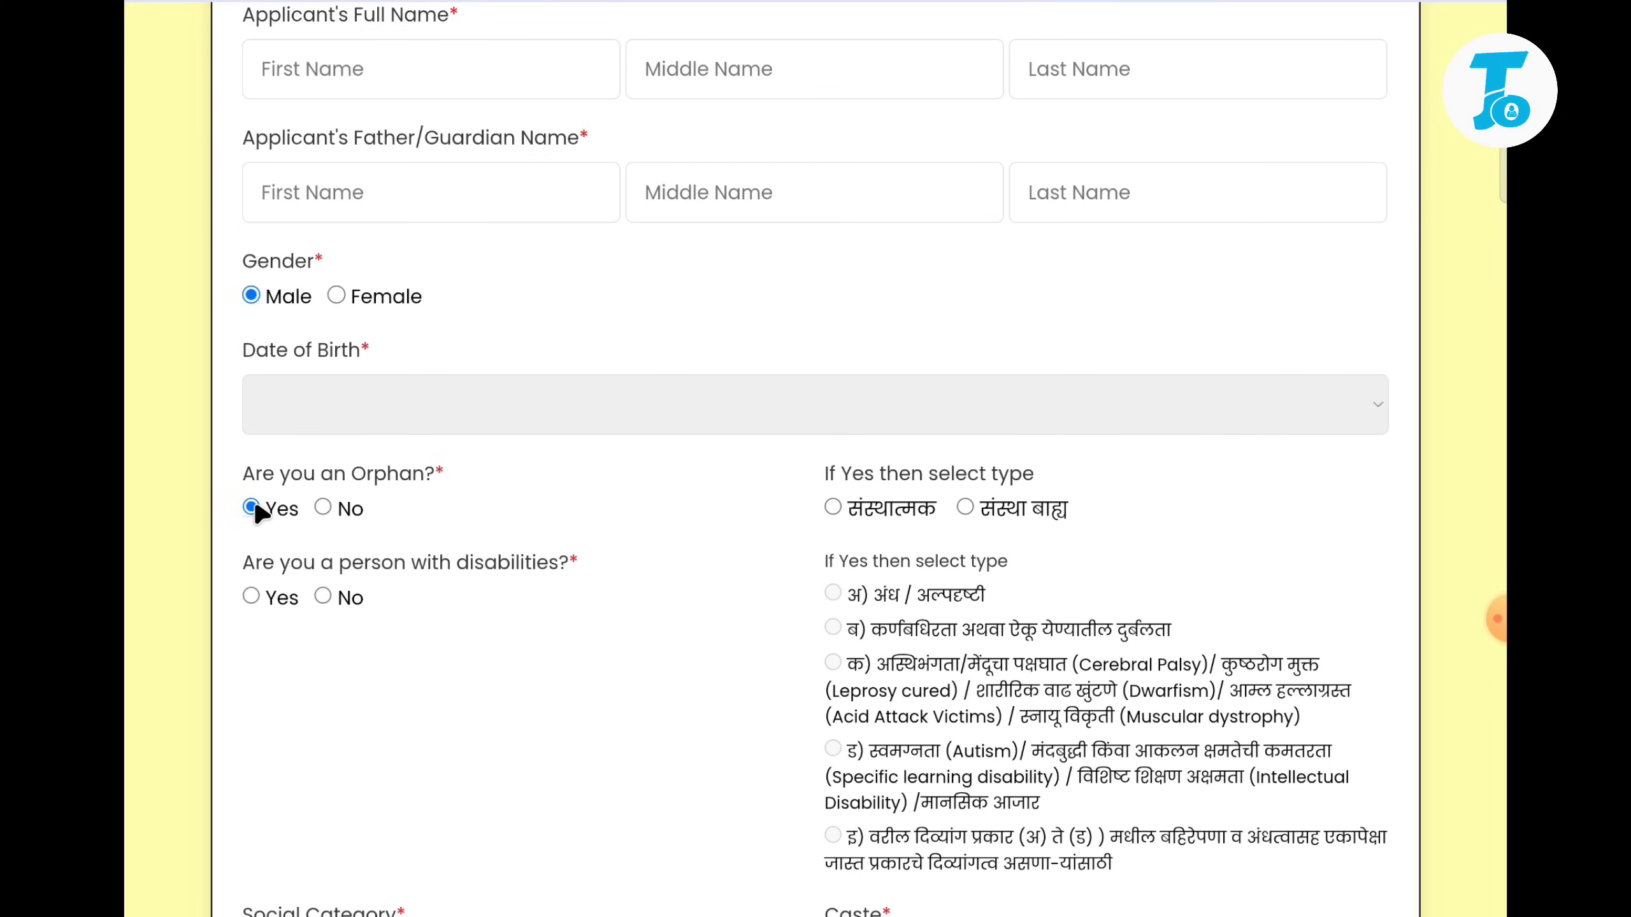
click(321, 507)
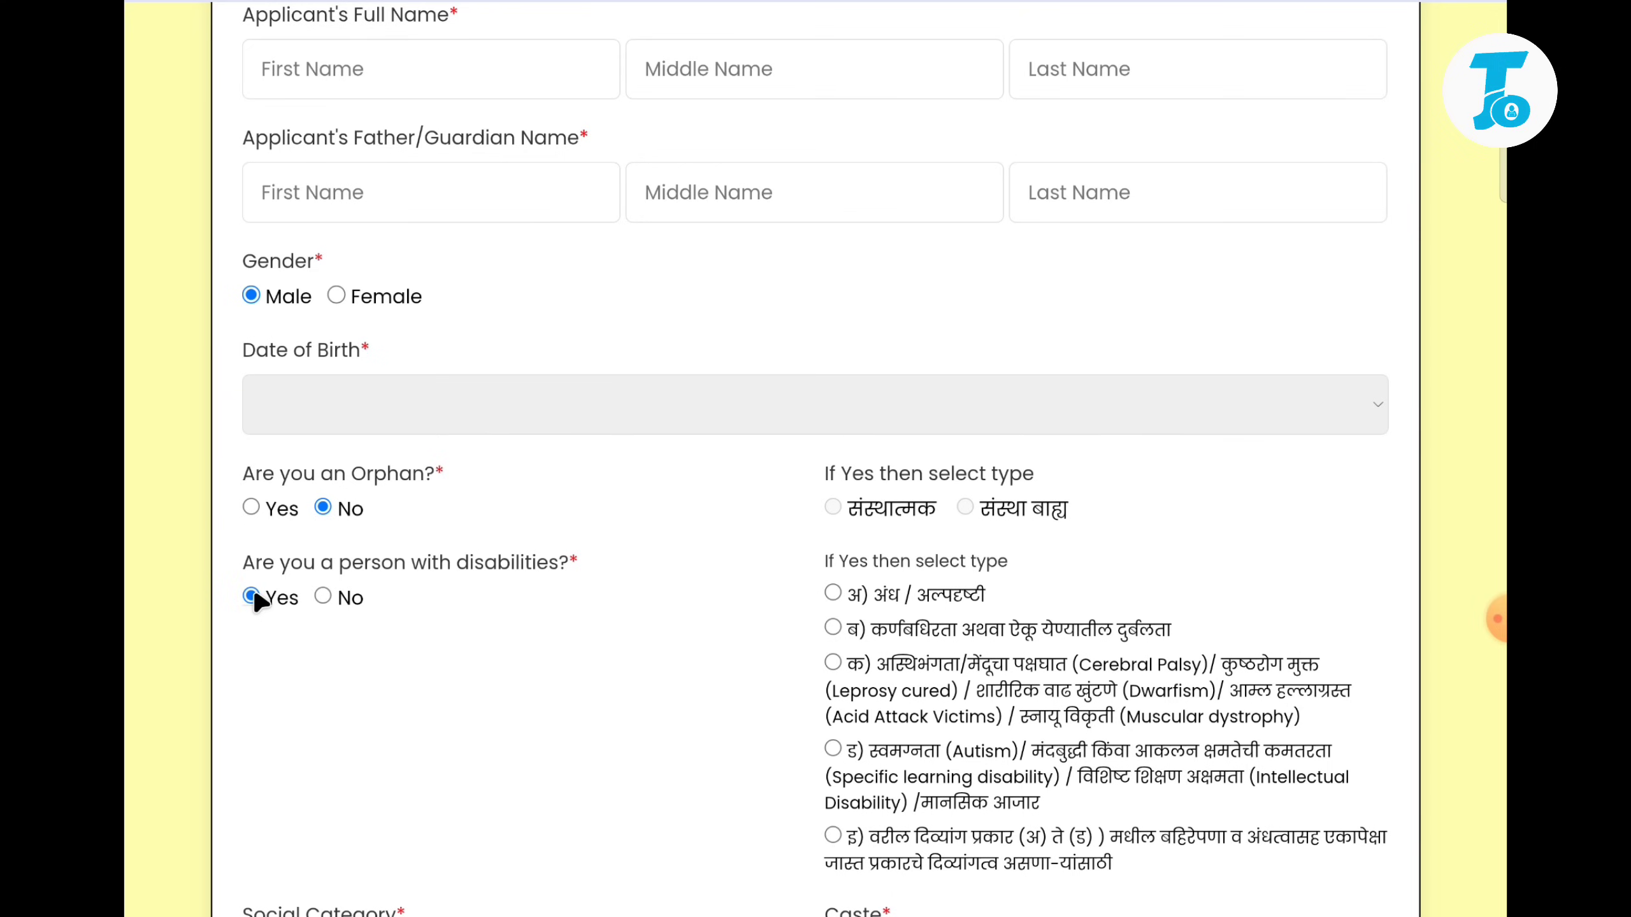
click(253, 595)
click(322, 595)
Set the social category to NT-B and choose a caste for the applicant.
scroll(780, 552, down, 5)
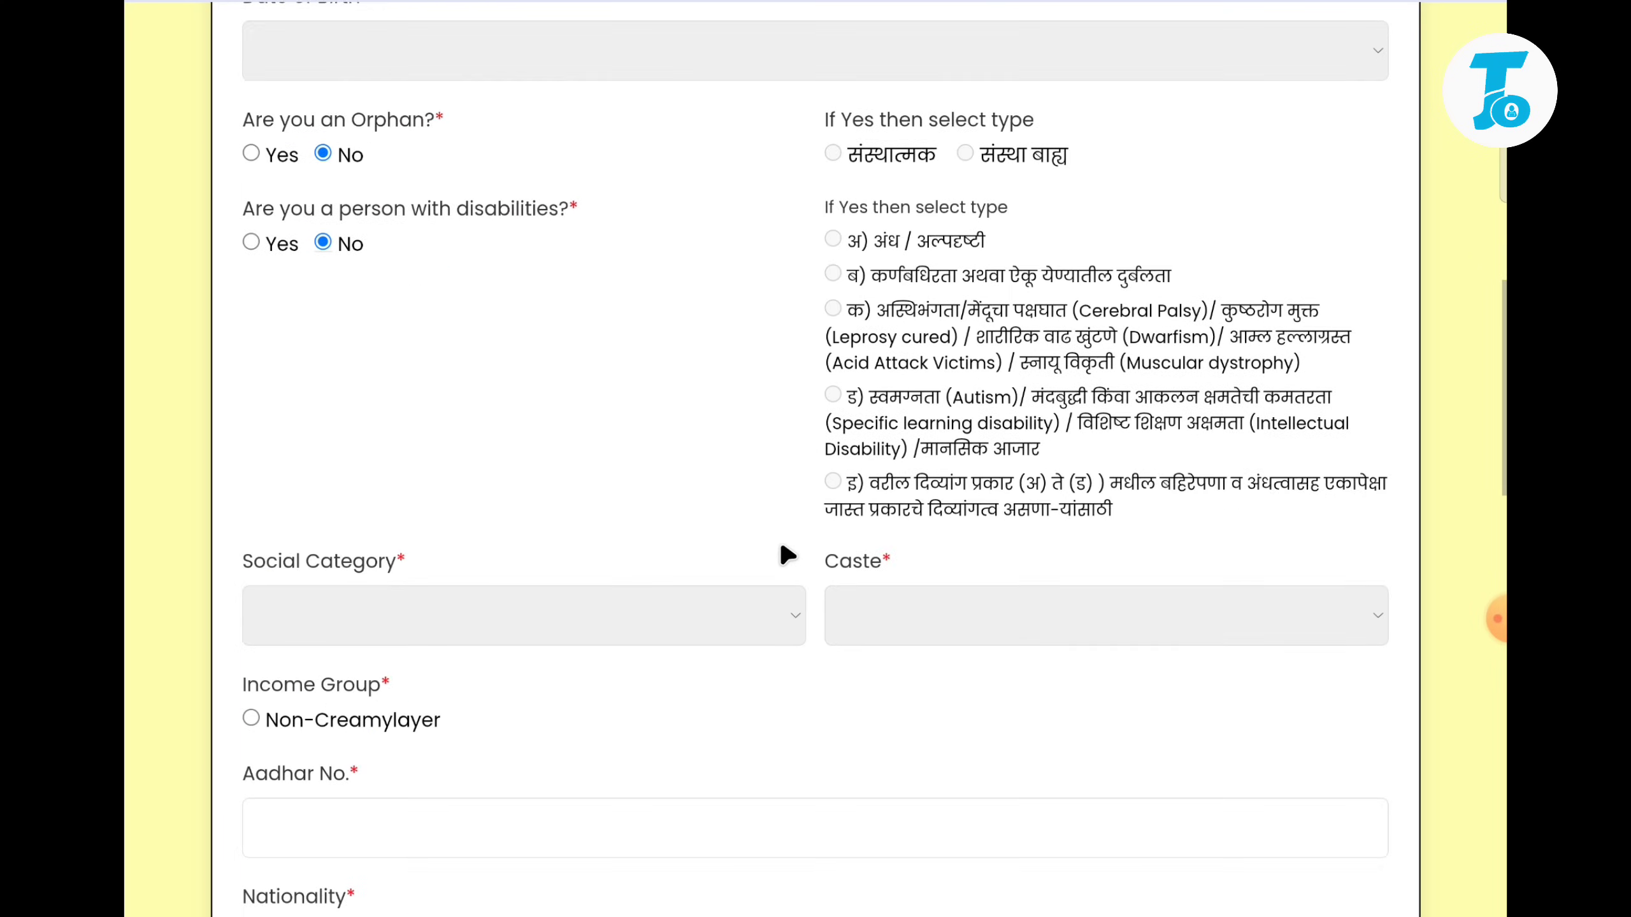
scroll(692, 605, down, 2)
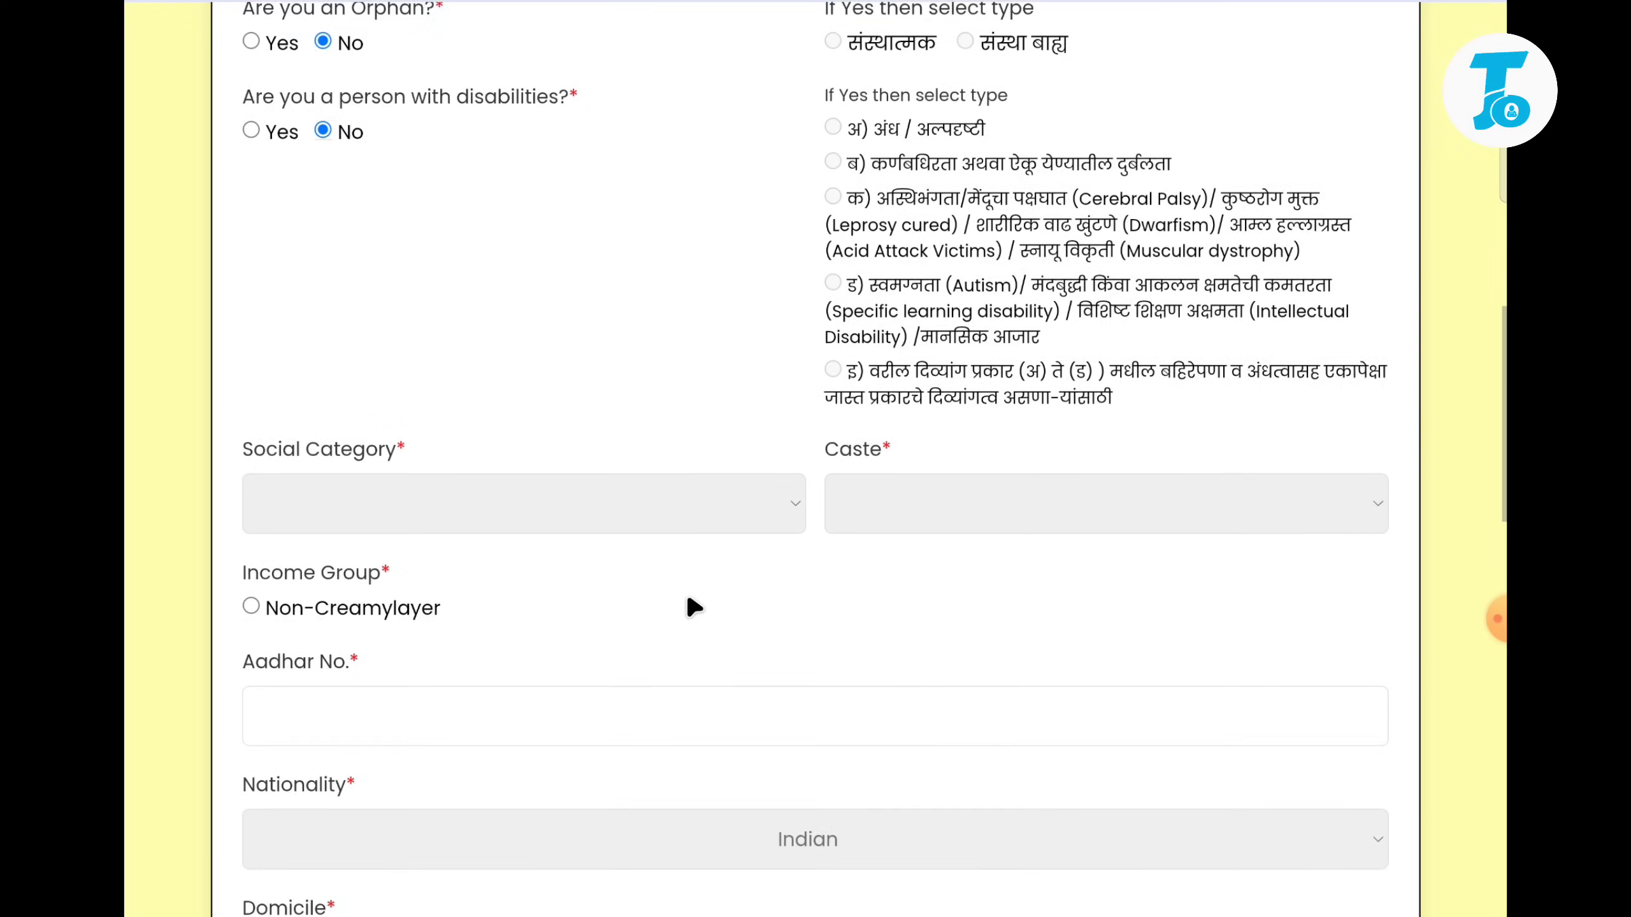
click(576, 504)
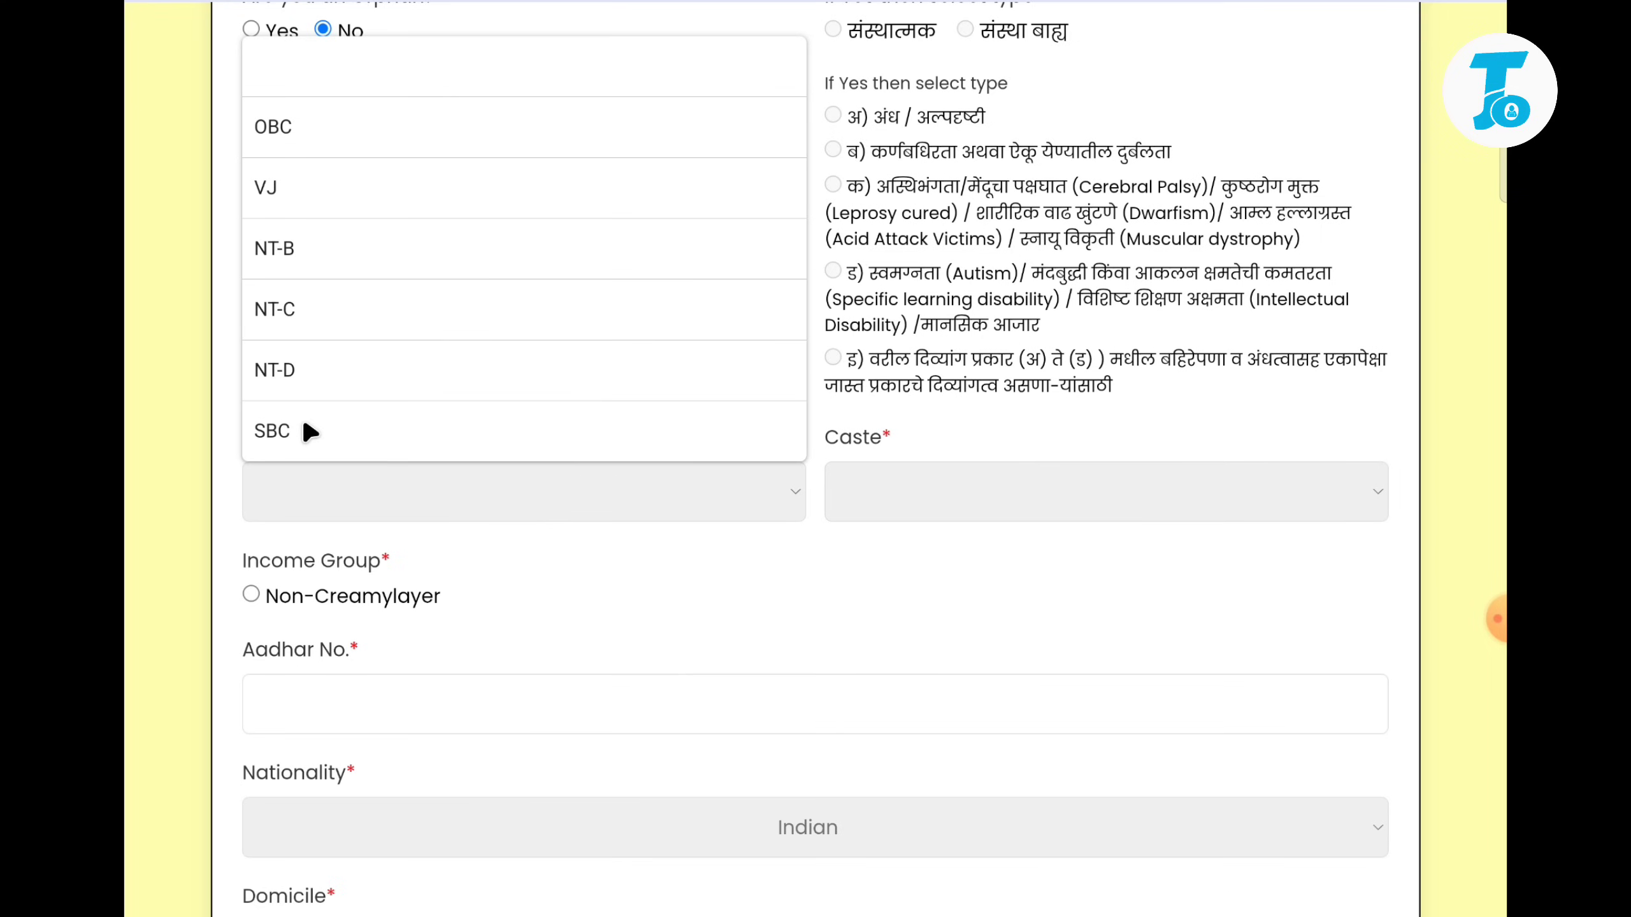
click(371, 265)
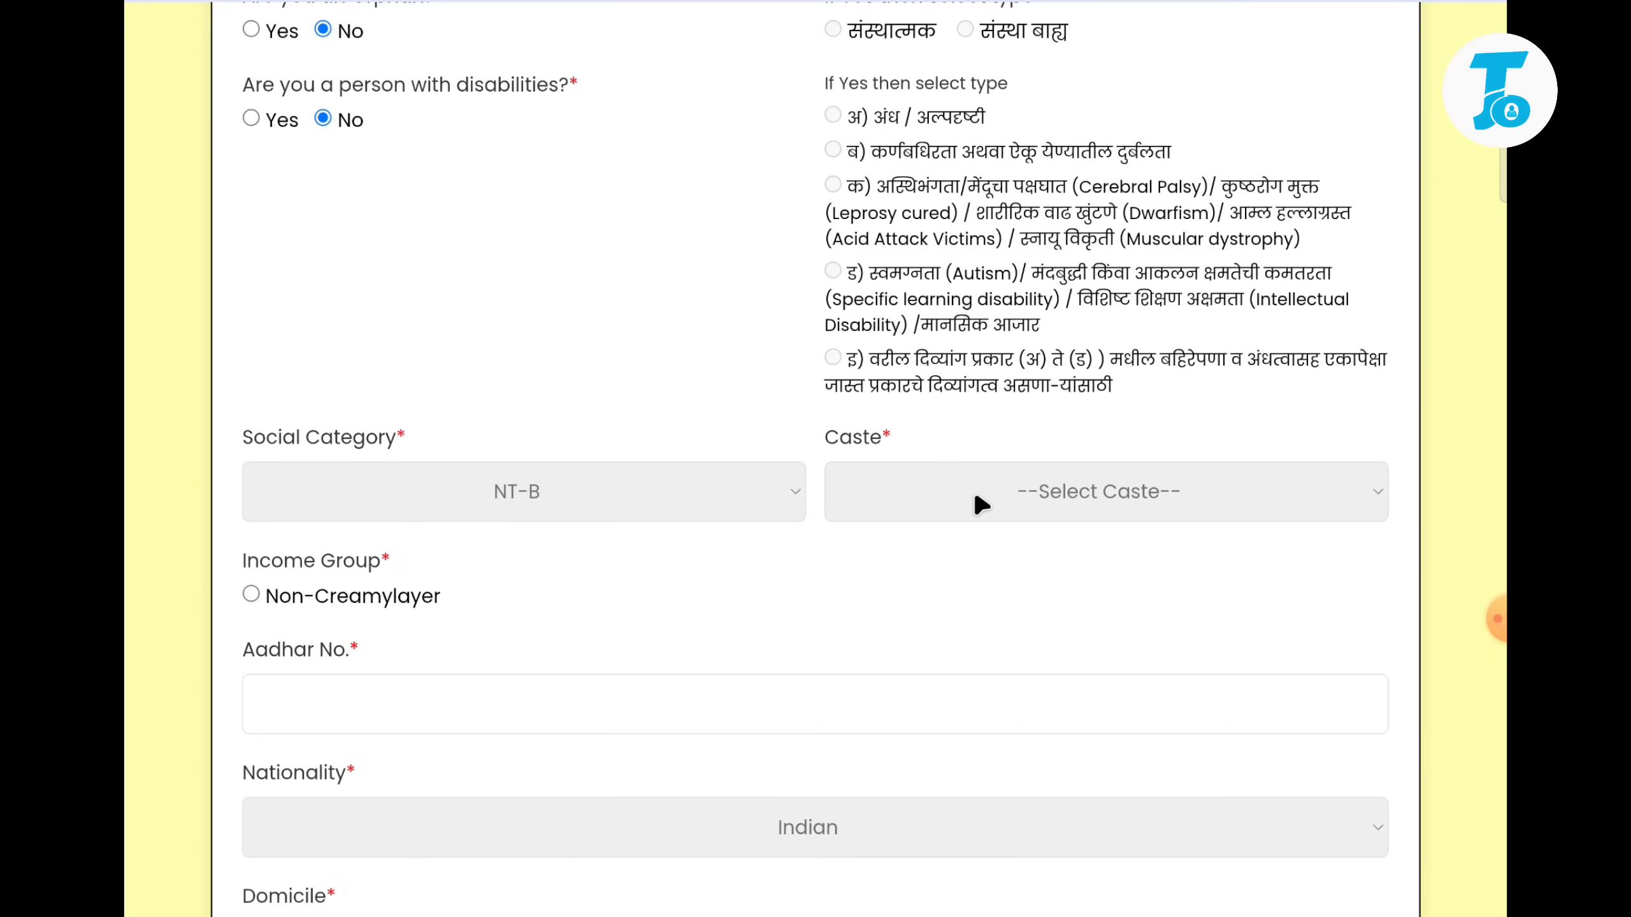
click(980, 504)
click(889, 614)
Set the domicile district to Dhule and the resident type to Rural.
scroll(389, 822, down, 10)
click(390, 99)
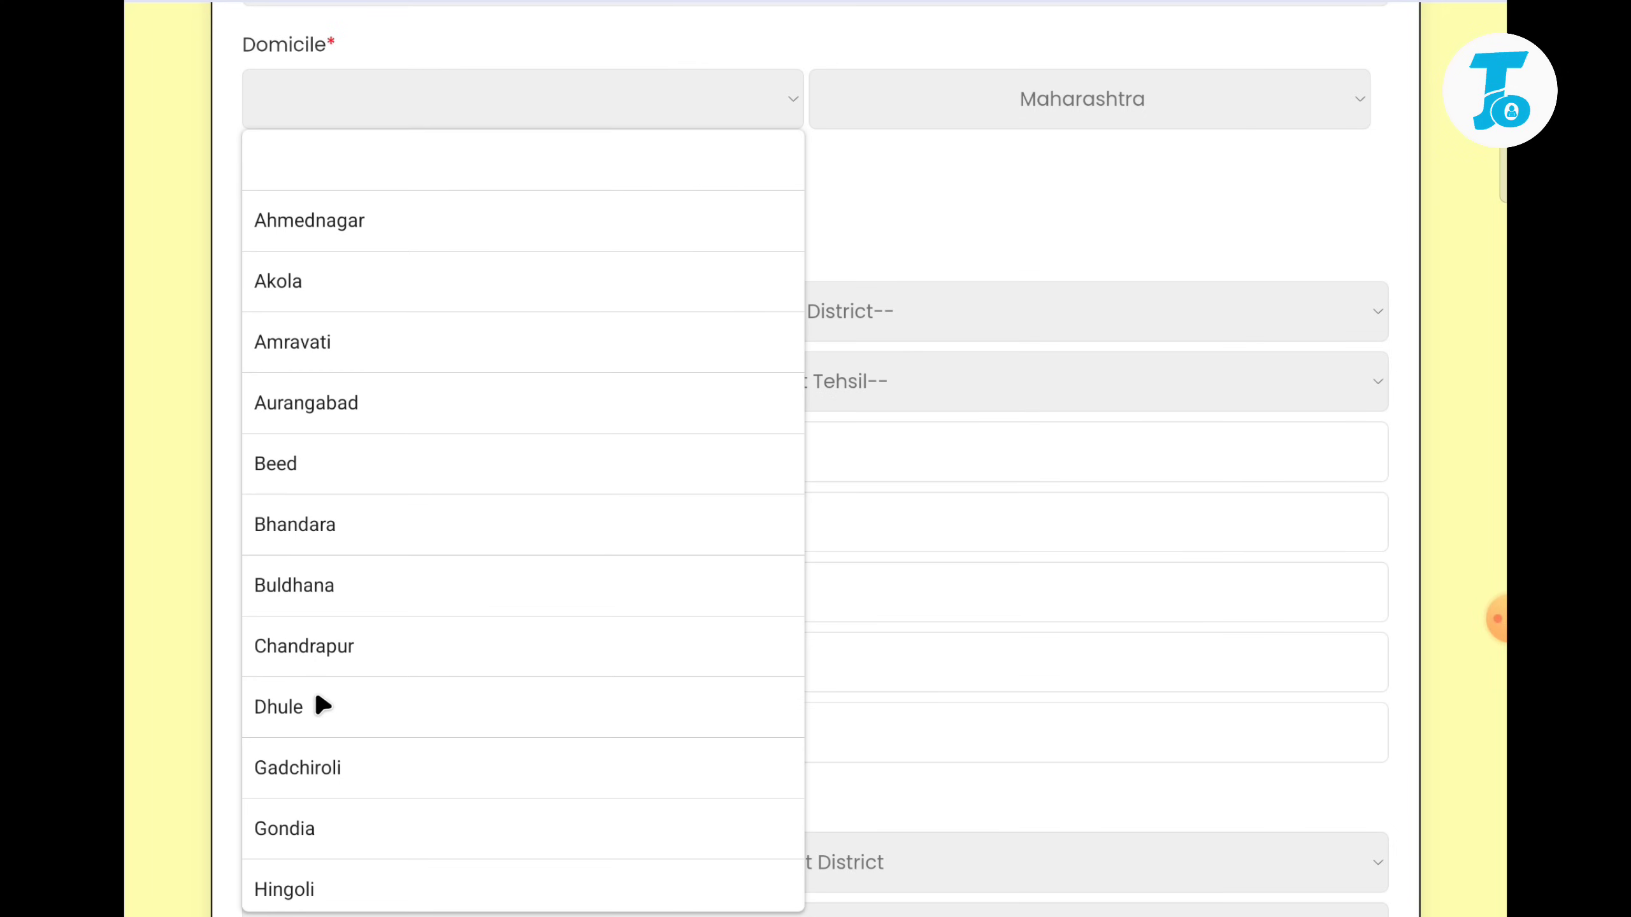
click(317, 705)
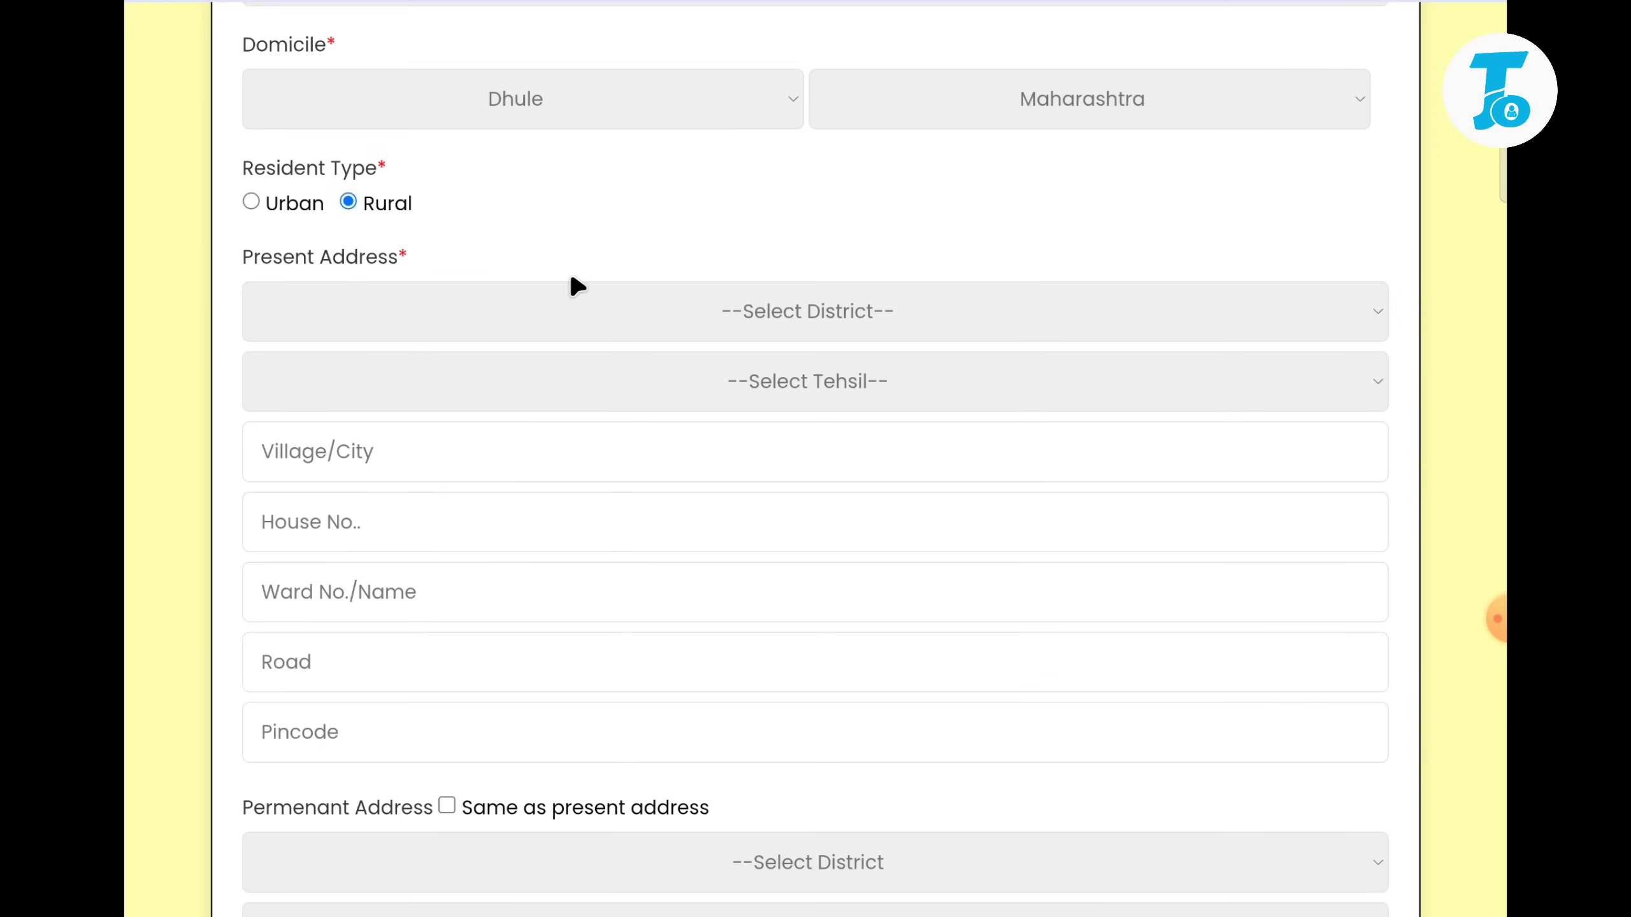
Set the present address district to Dhule and tehsil to Shirpur, keeping the permanent address separate from it.
click(545, 321)
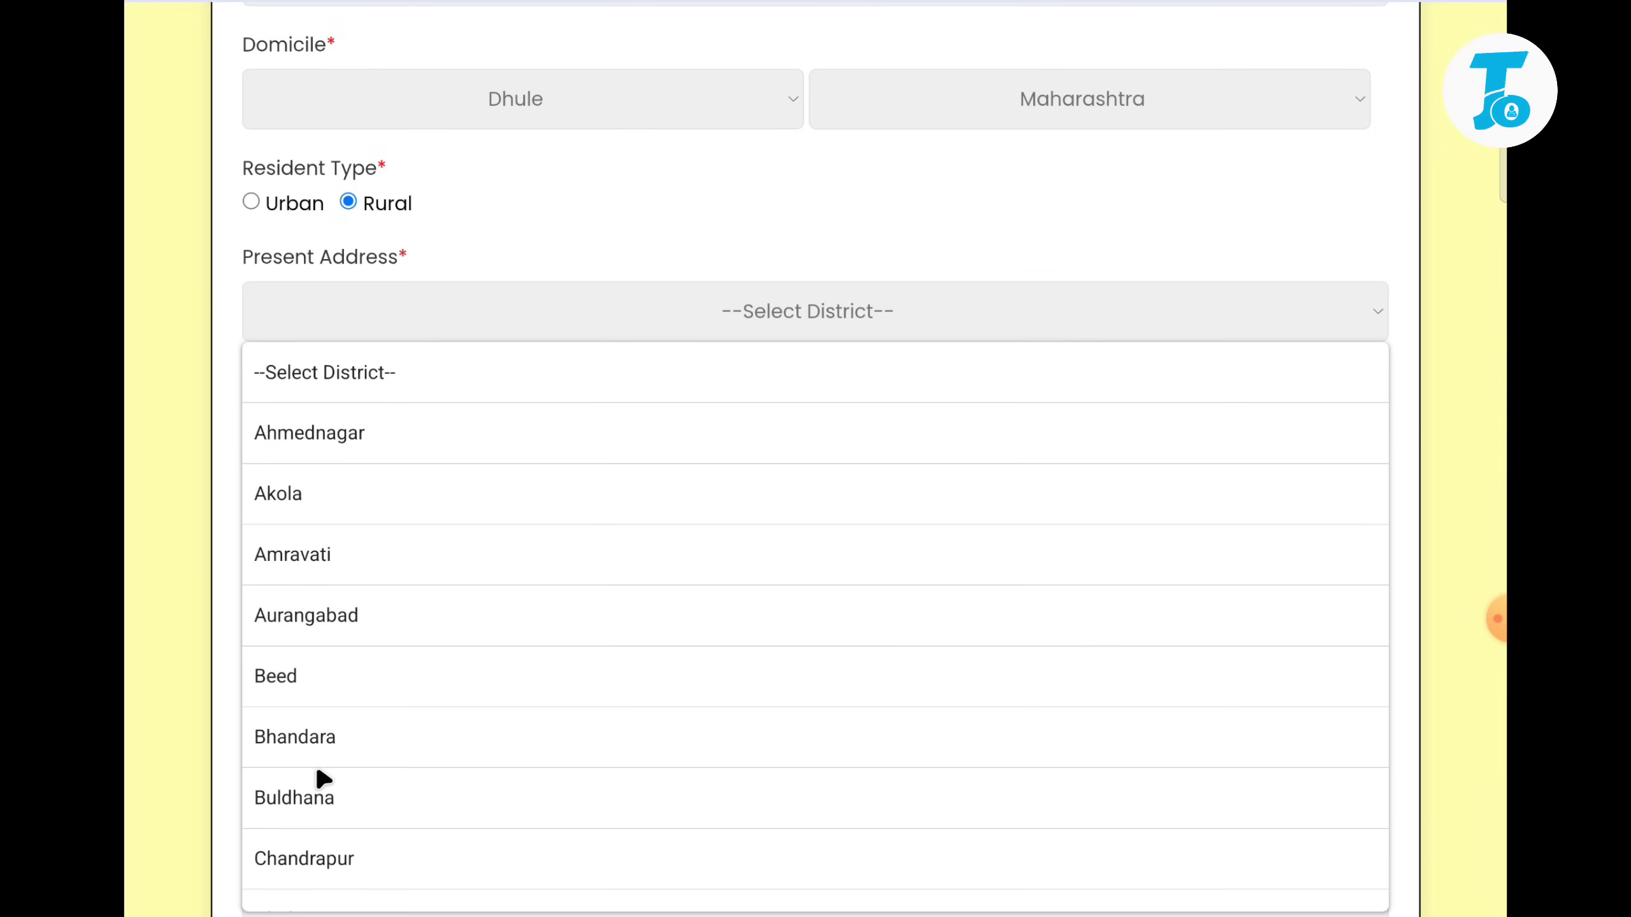
scroll(319, 774, down, 3)
click(360, 736)
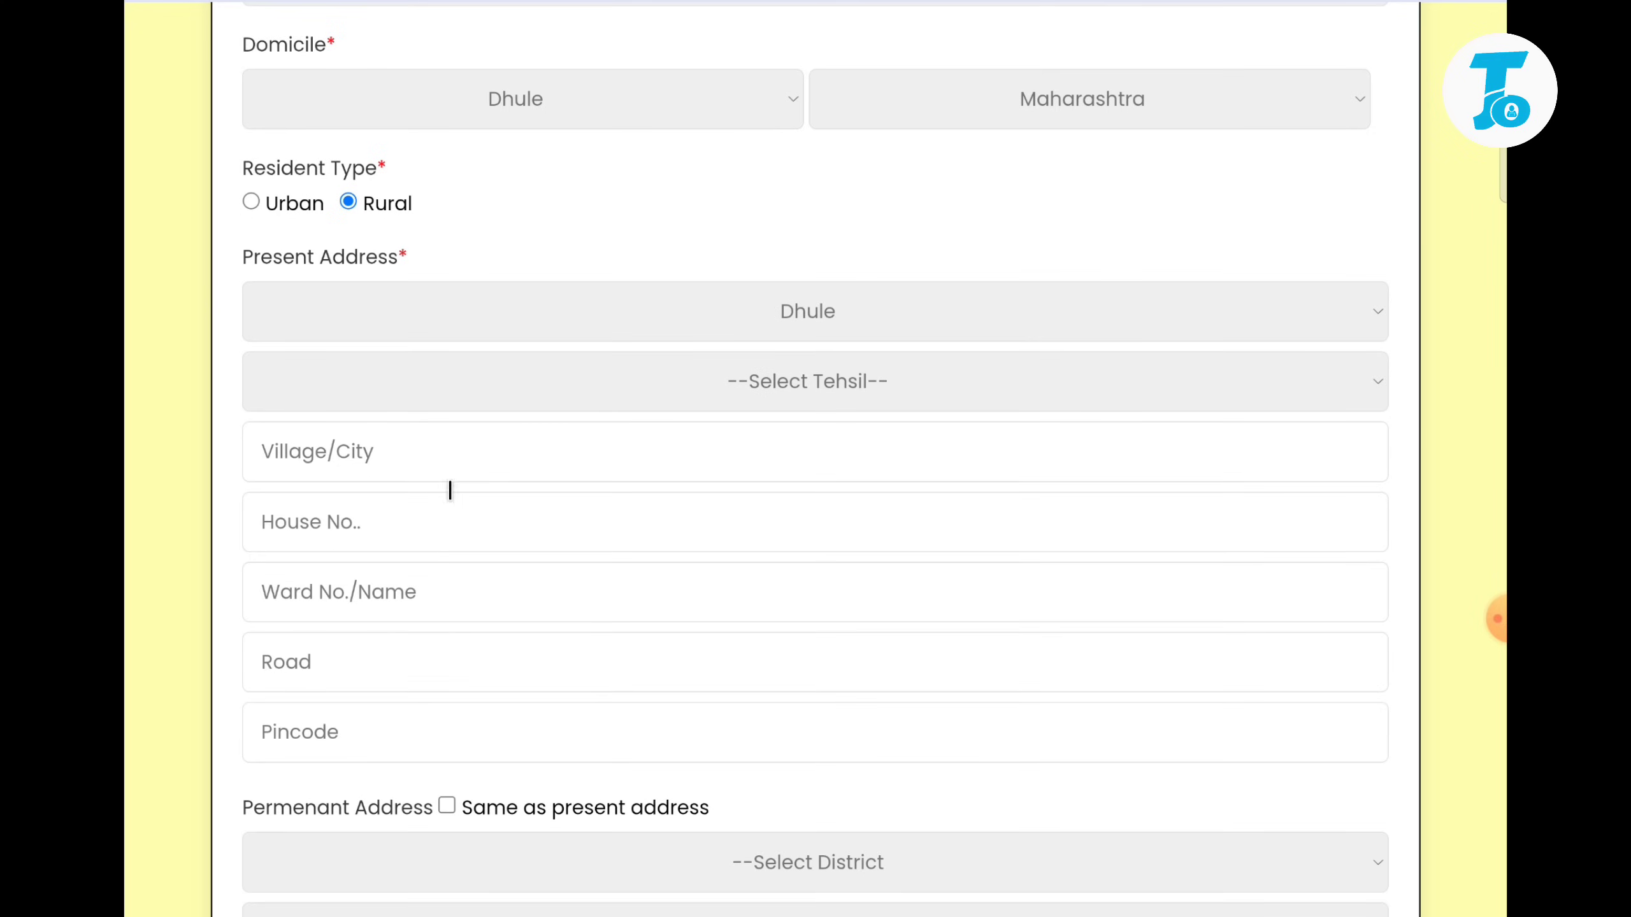
click(565, 397)
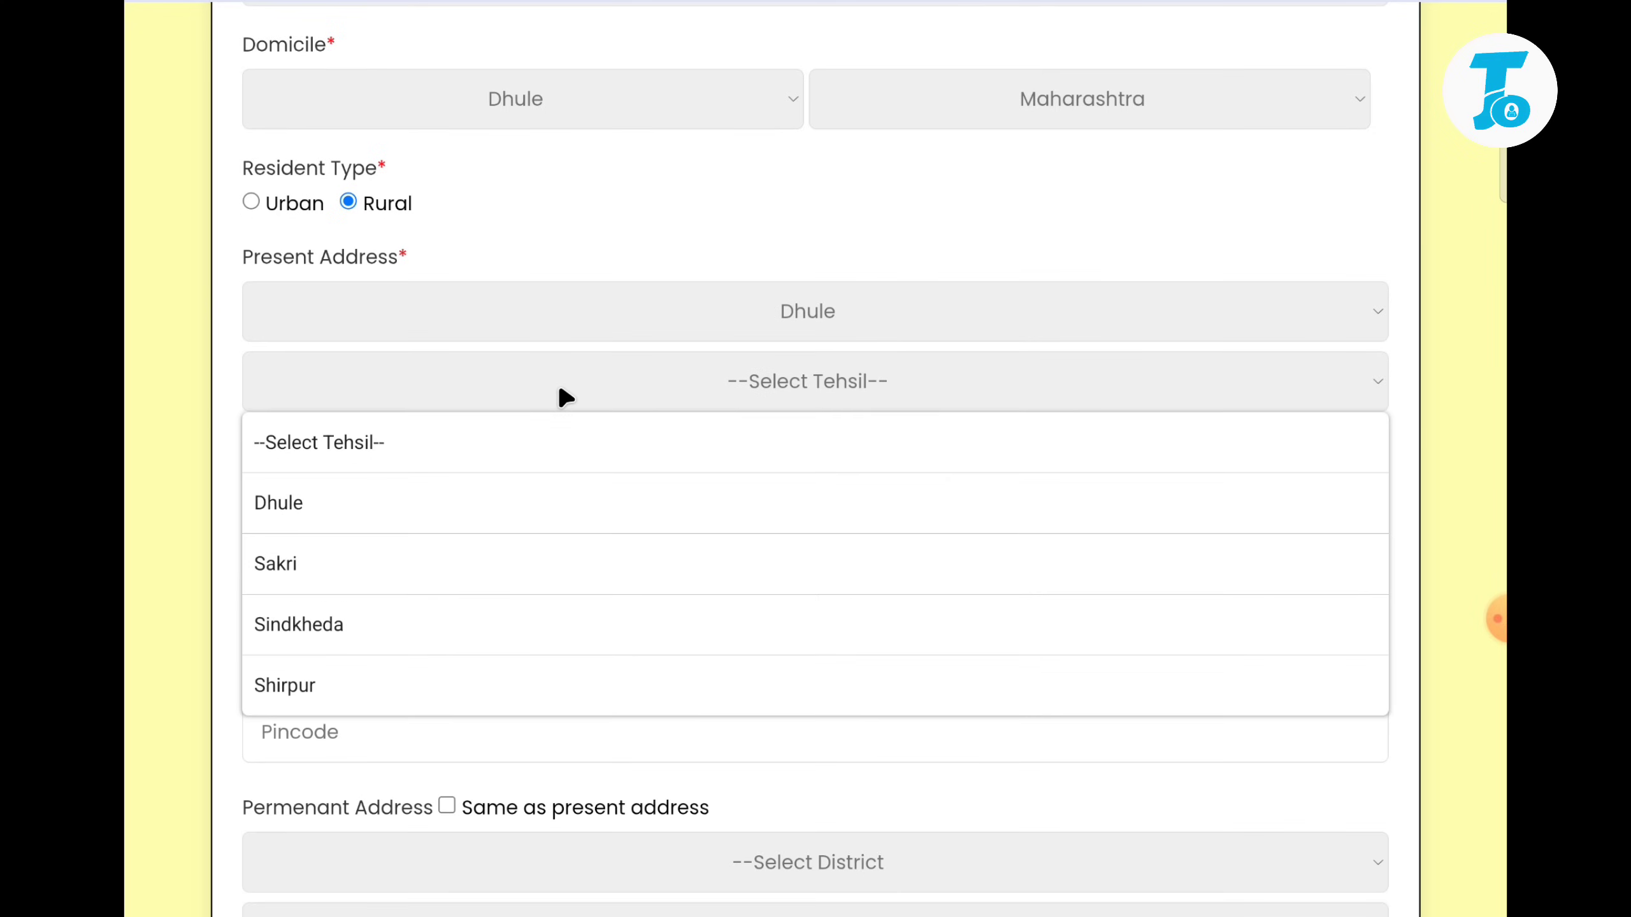
click(356, 686)
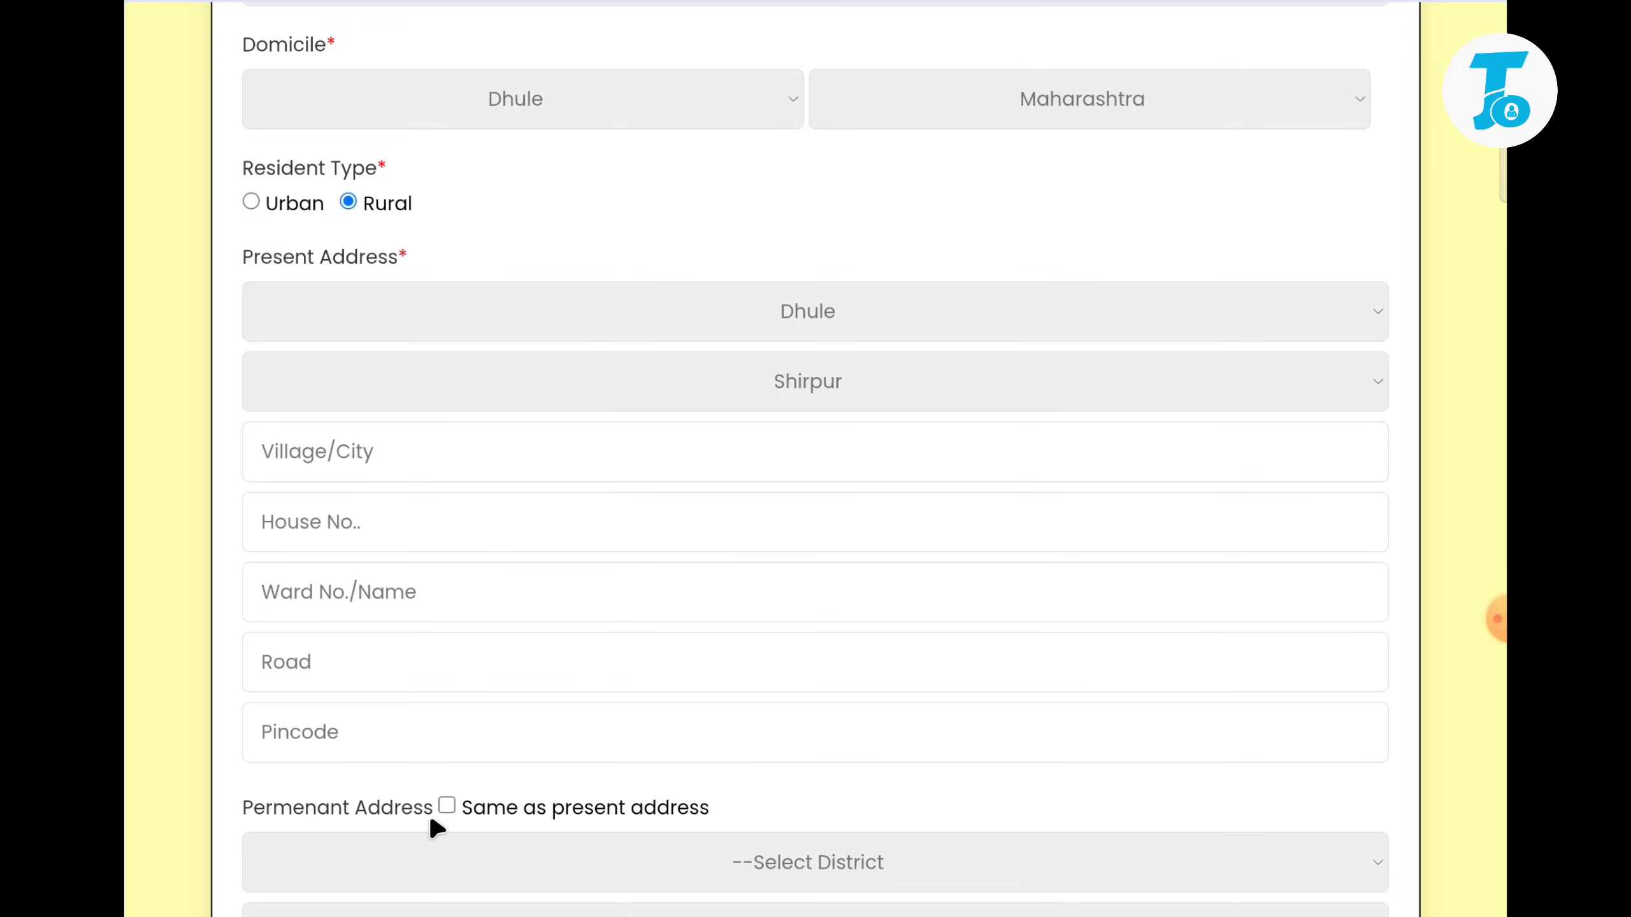
click(446, 804)
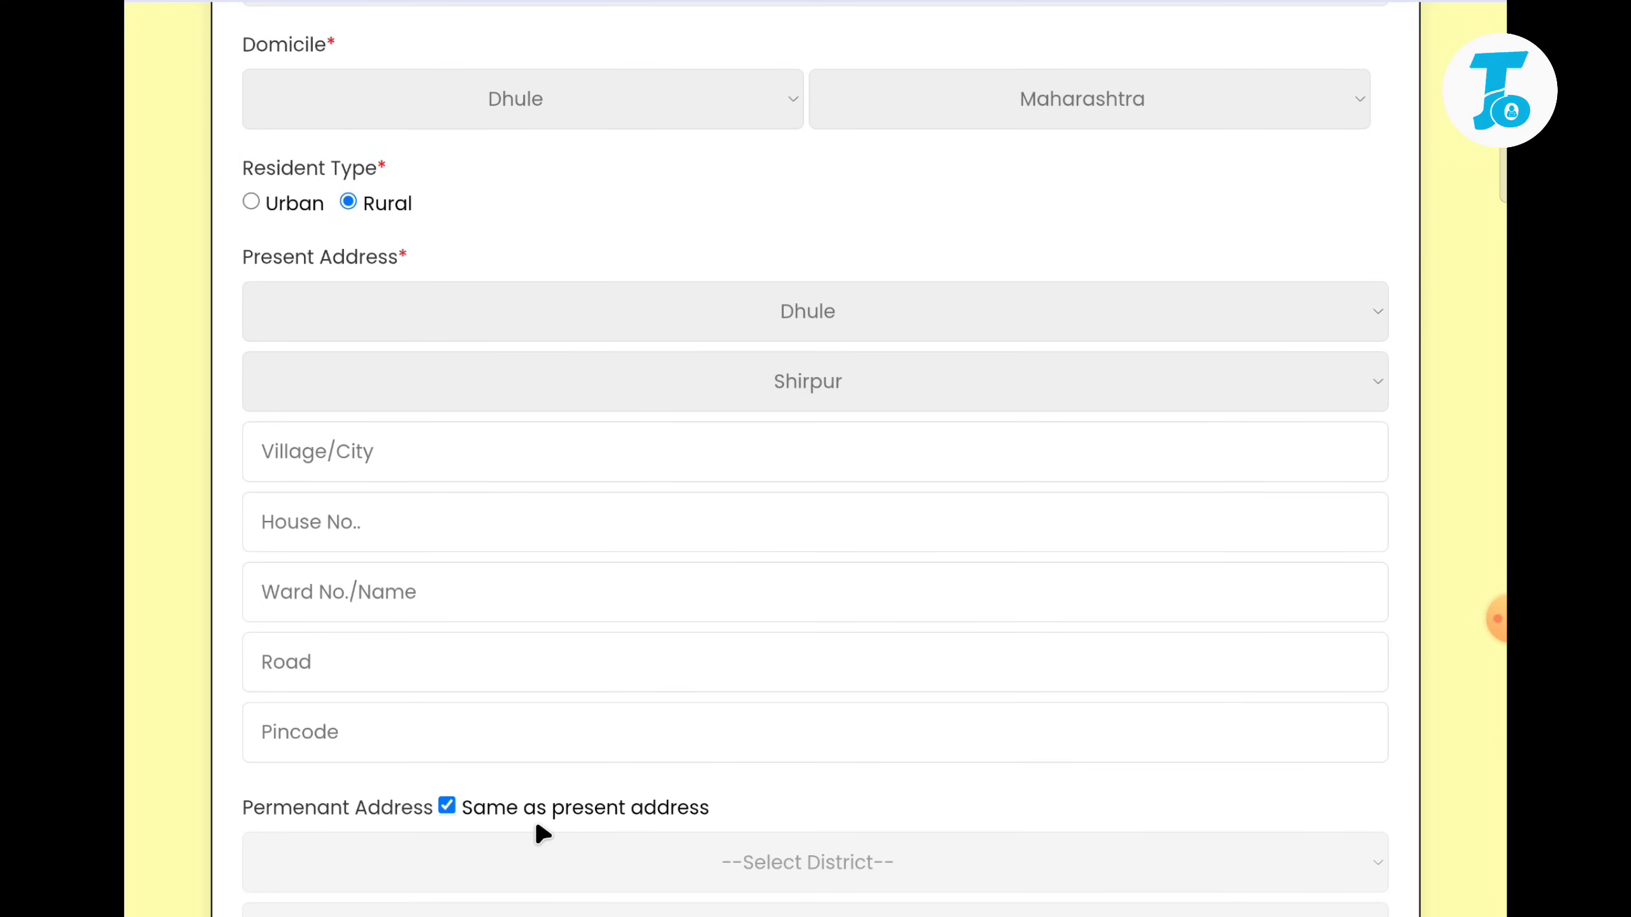
click(446, 807)
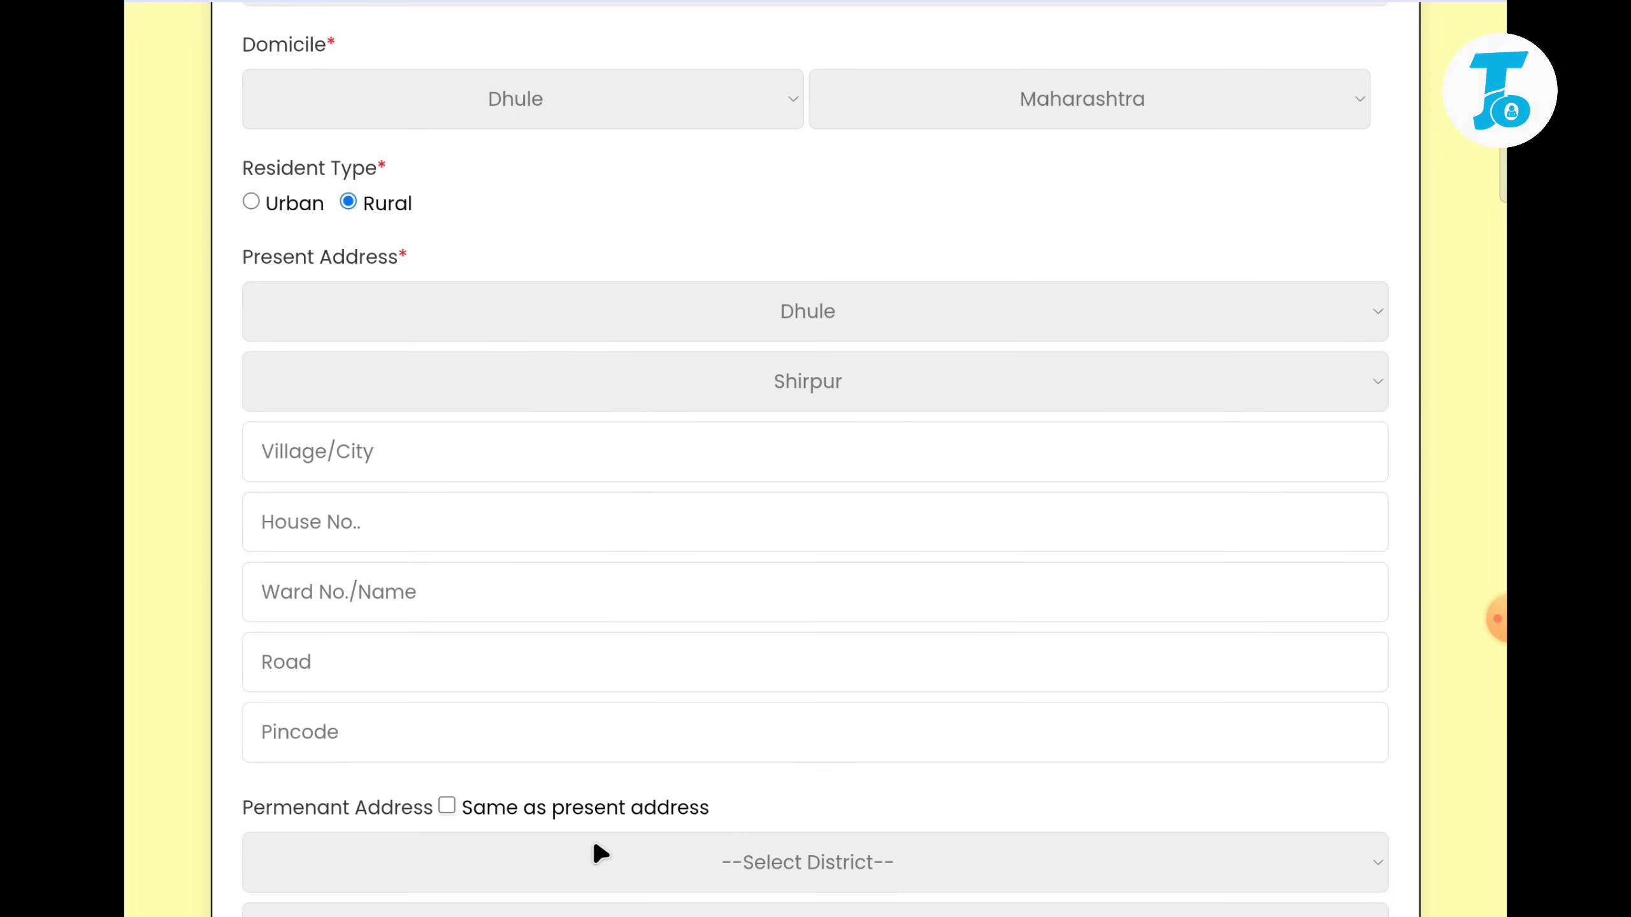
Finish the personal details and go to the Qualification Details section.
scroll(594, 844, down, 5)
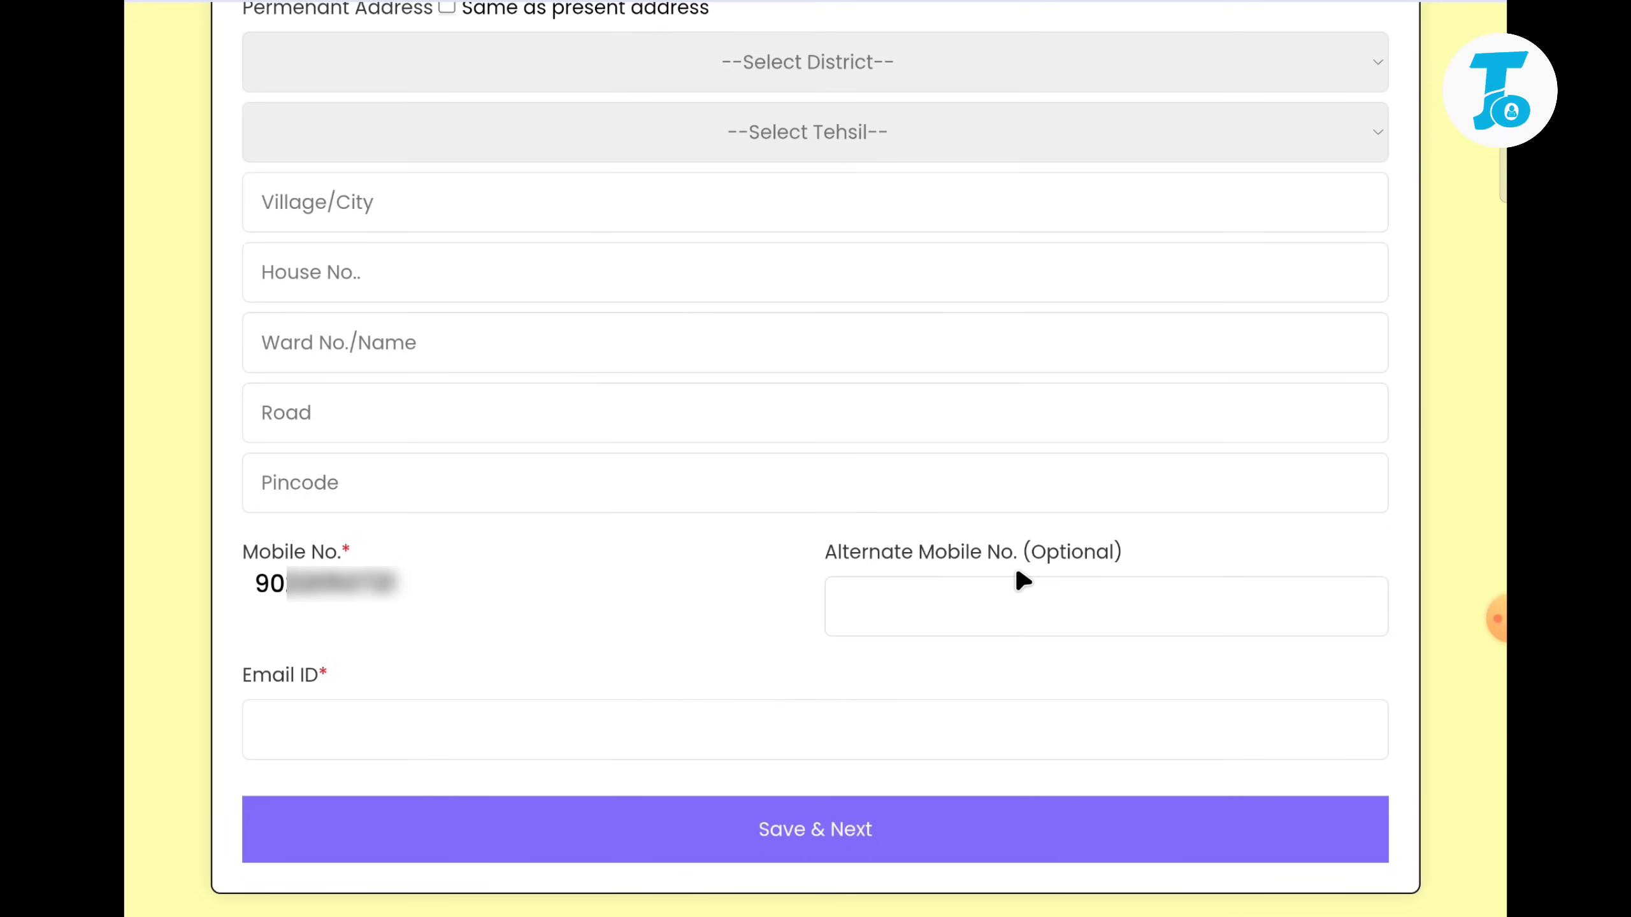
click(838, 829)
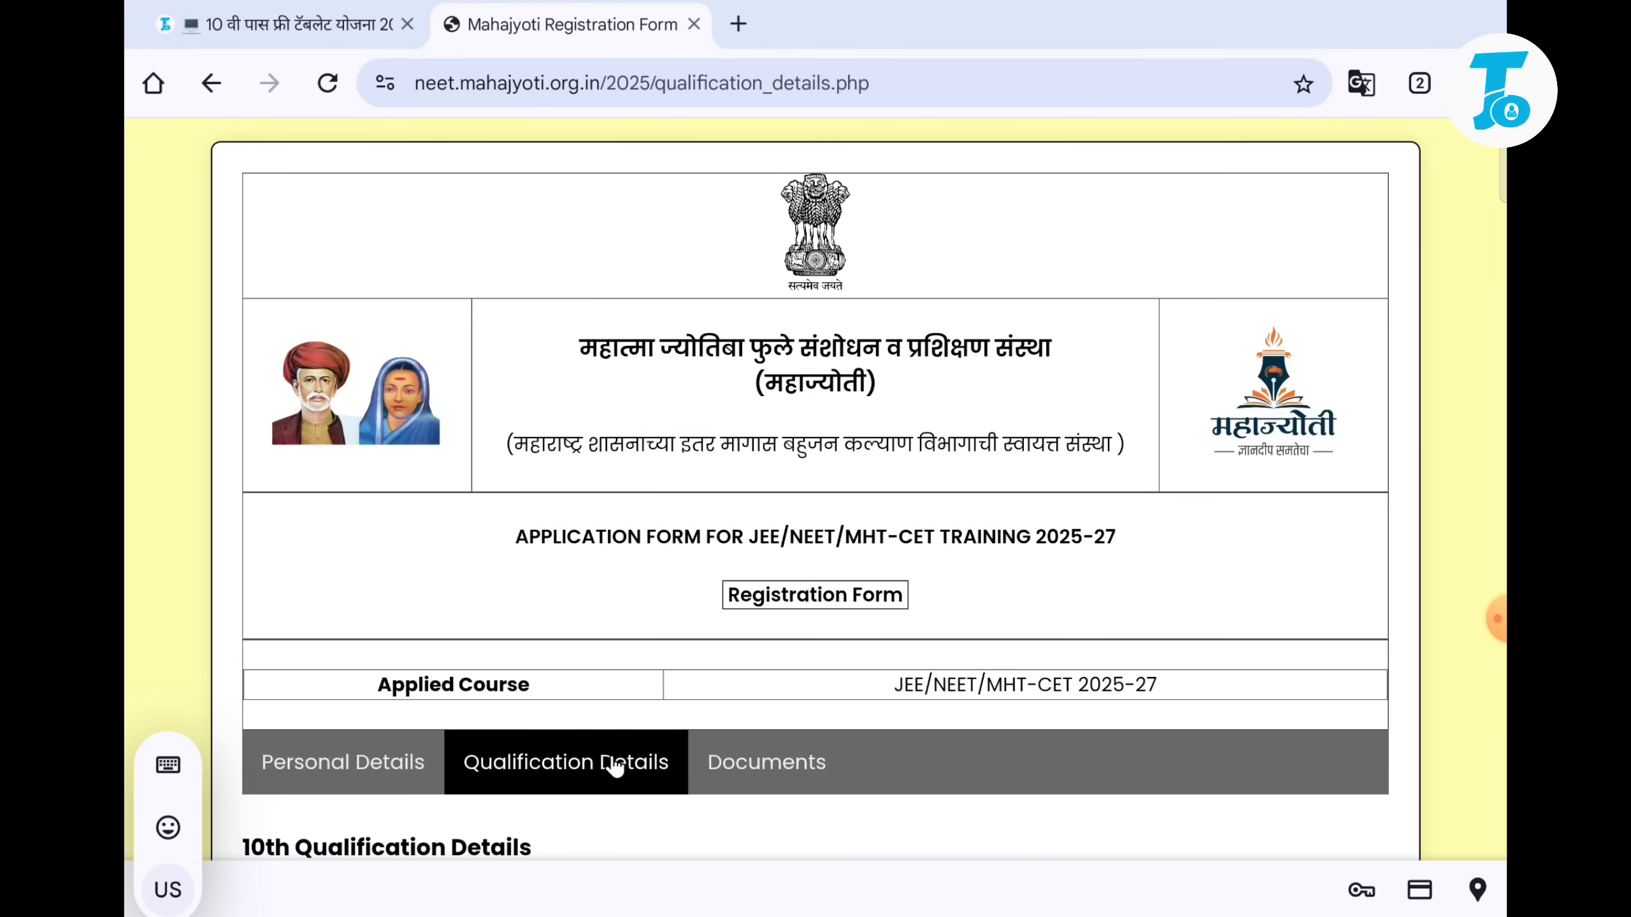
Set the year of passing to 2025 in the 10th qualification details.
scroll(615, 768, down, 6)
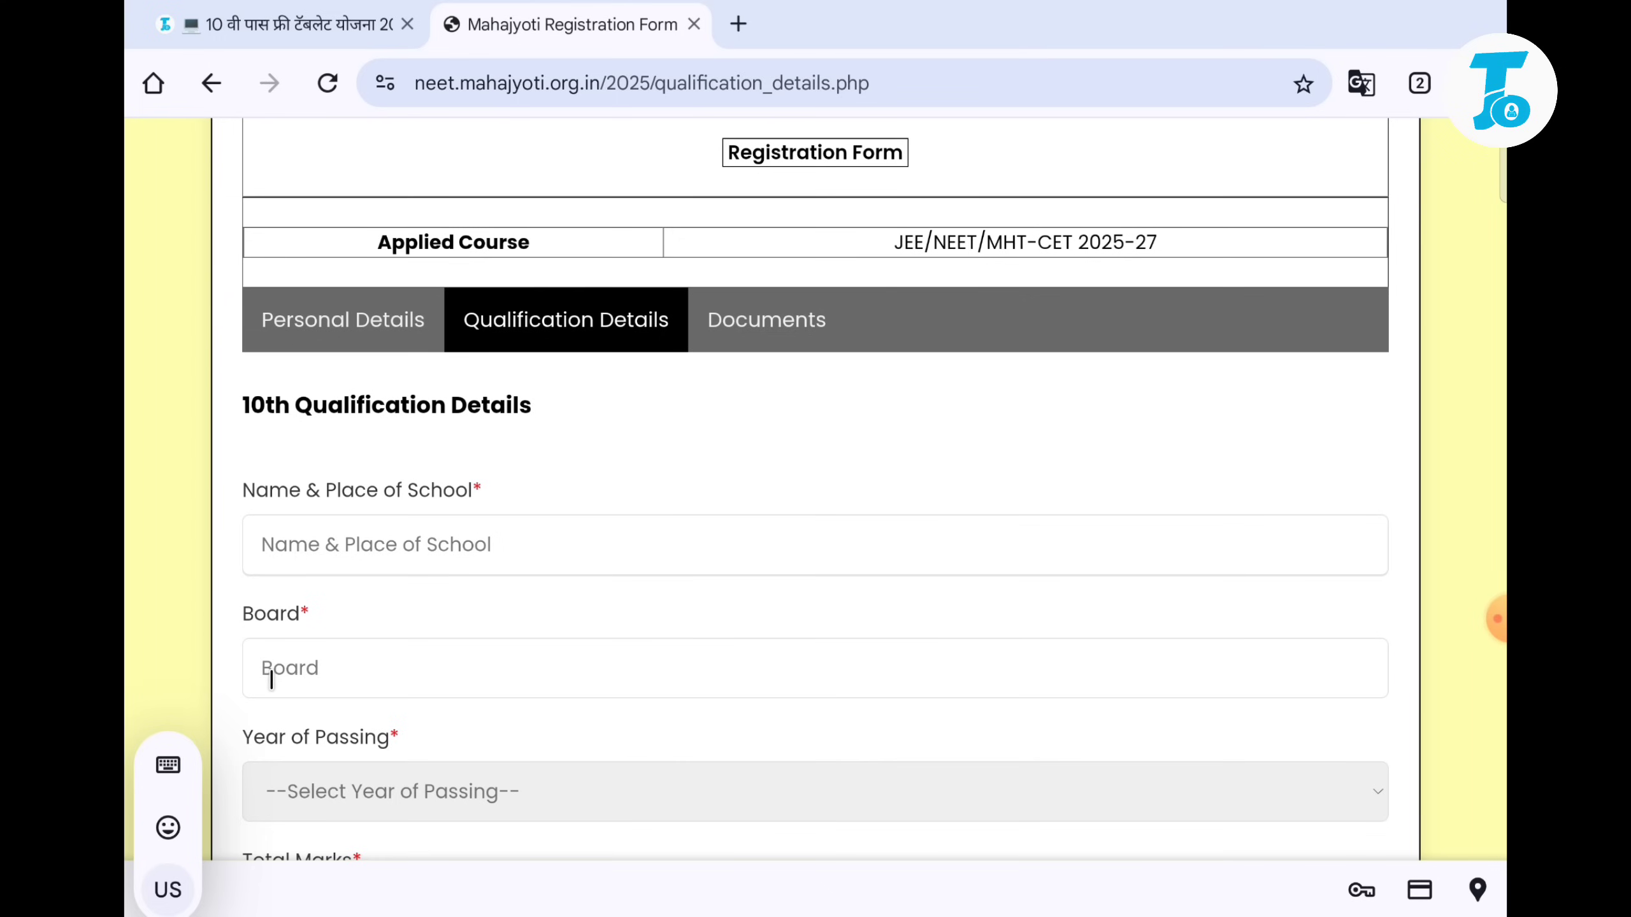
scroll(336, 668, down, 4)
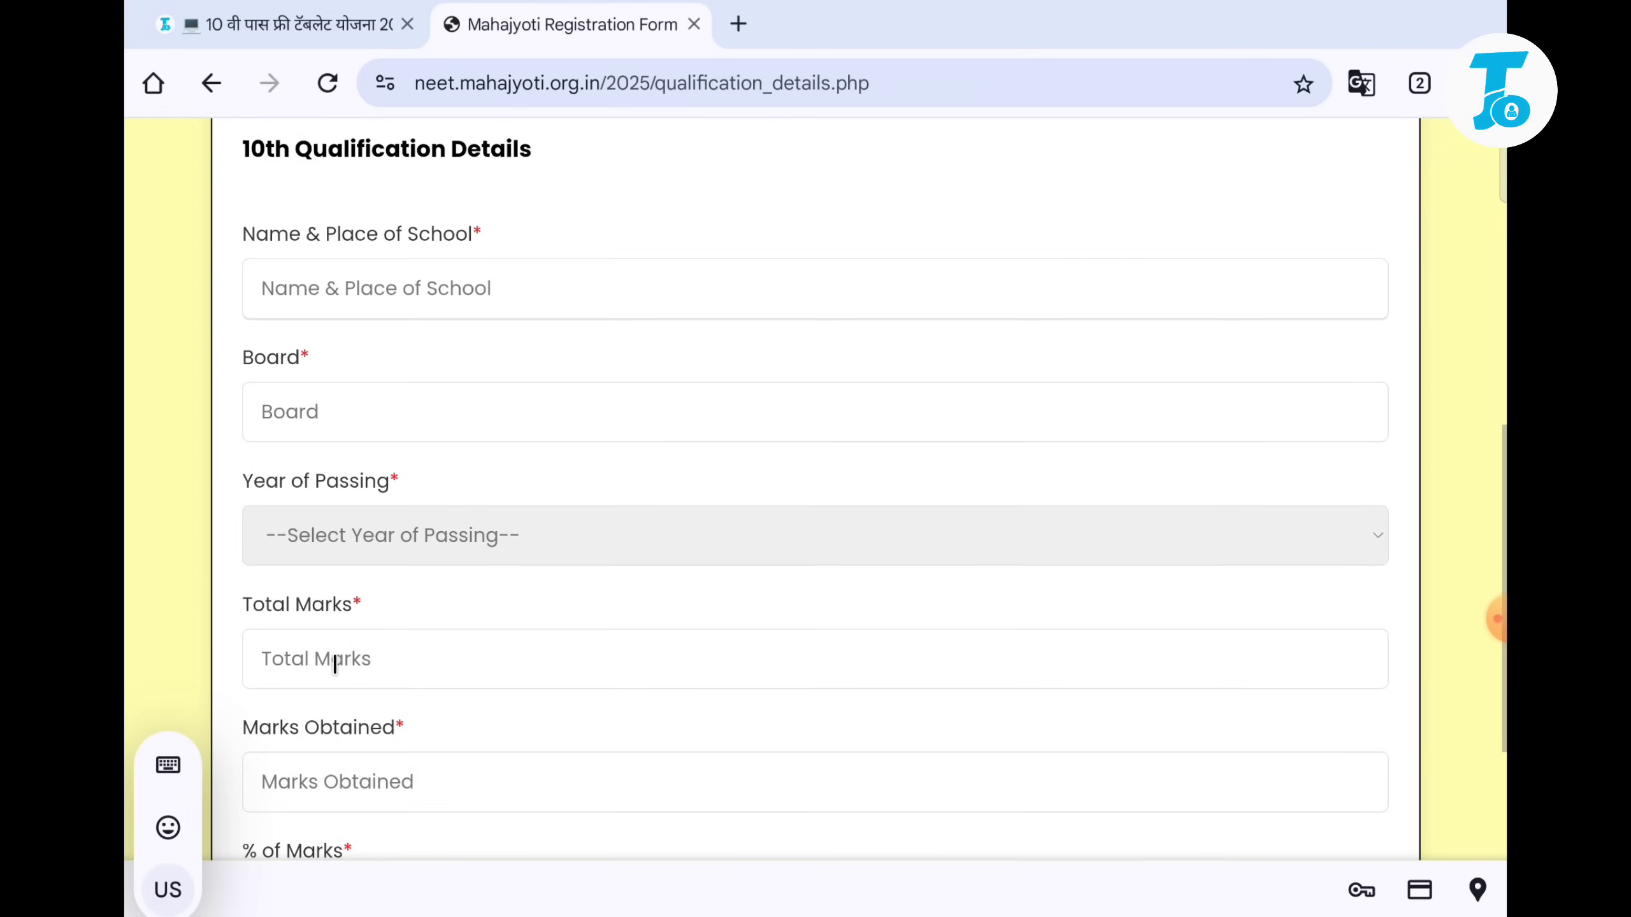
click(338, 539)
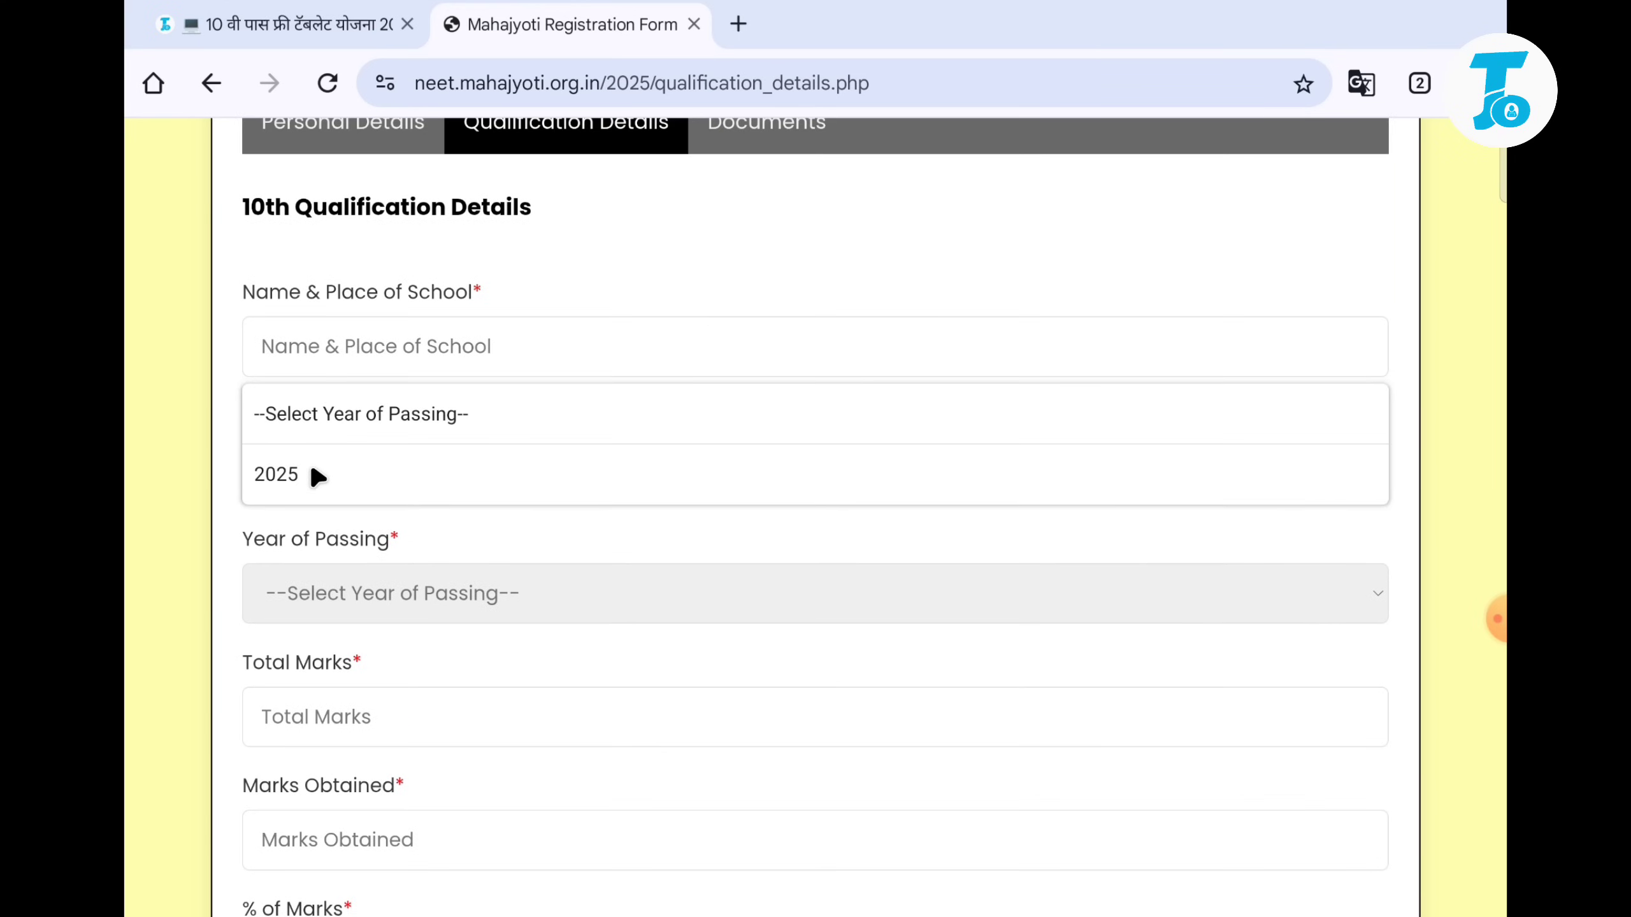
click(315, 476)
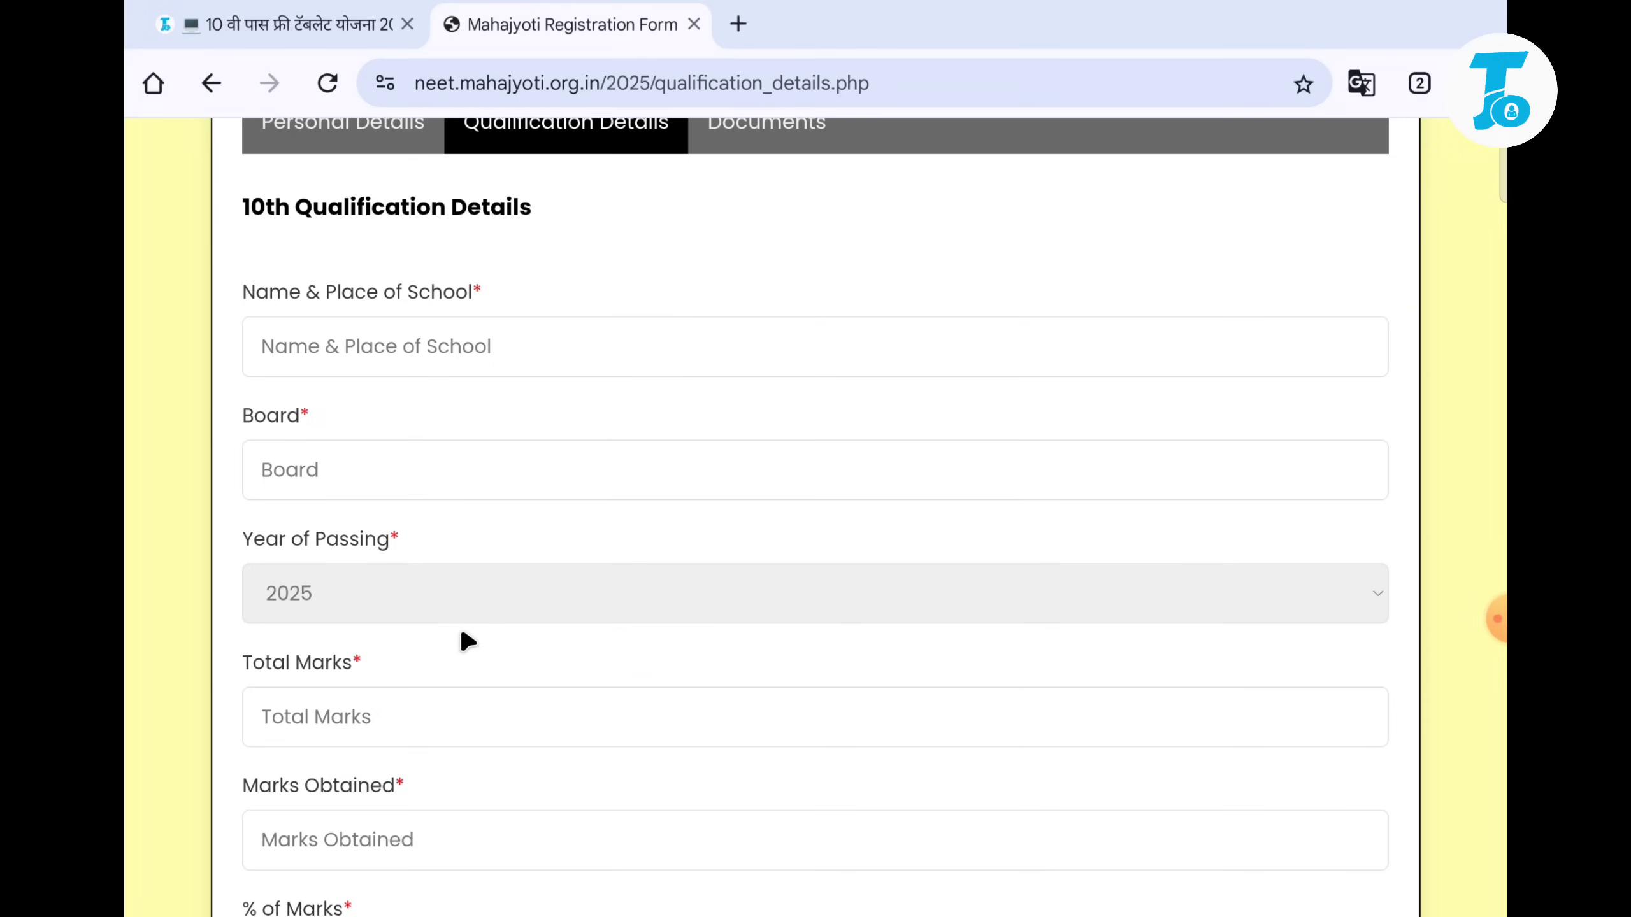
Go to the Documents section of the registration form and view the document upload list.
scroll(467, 640, down, 2)
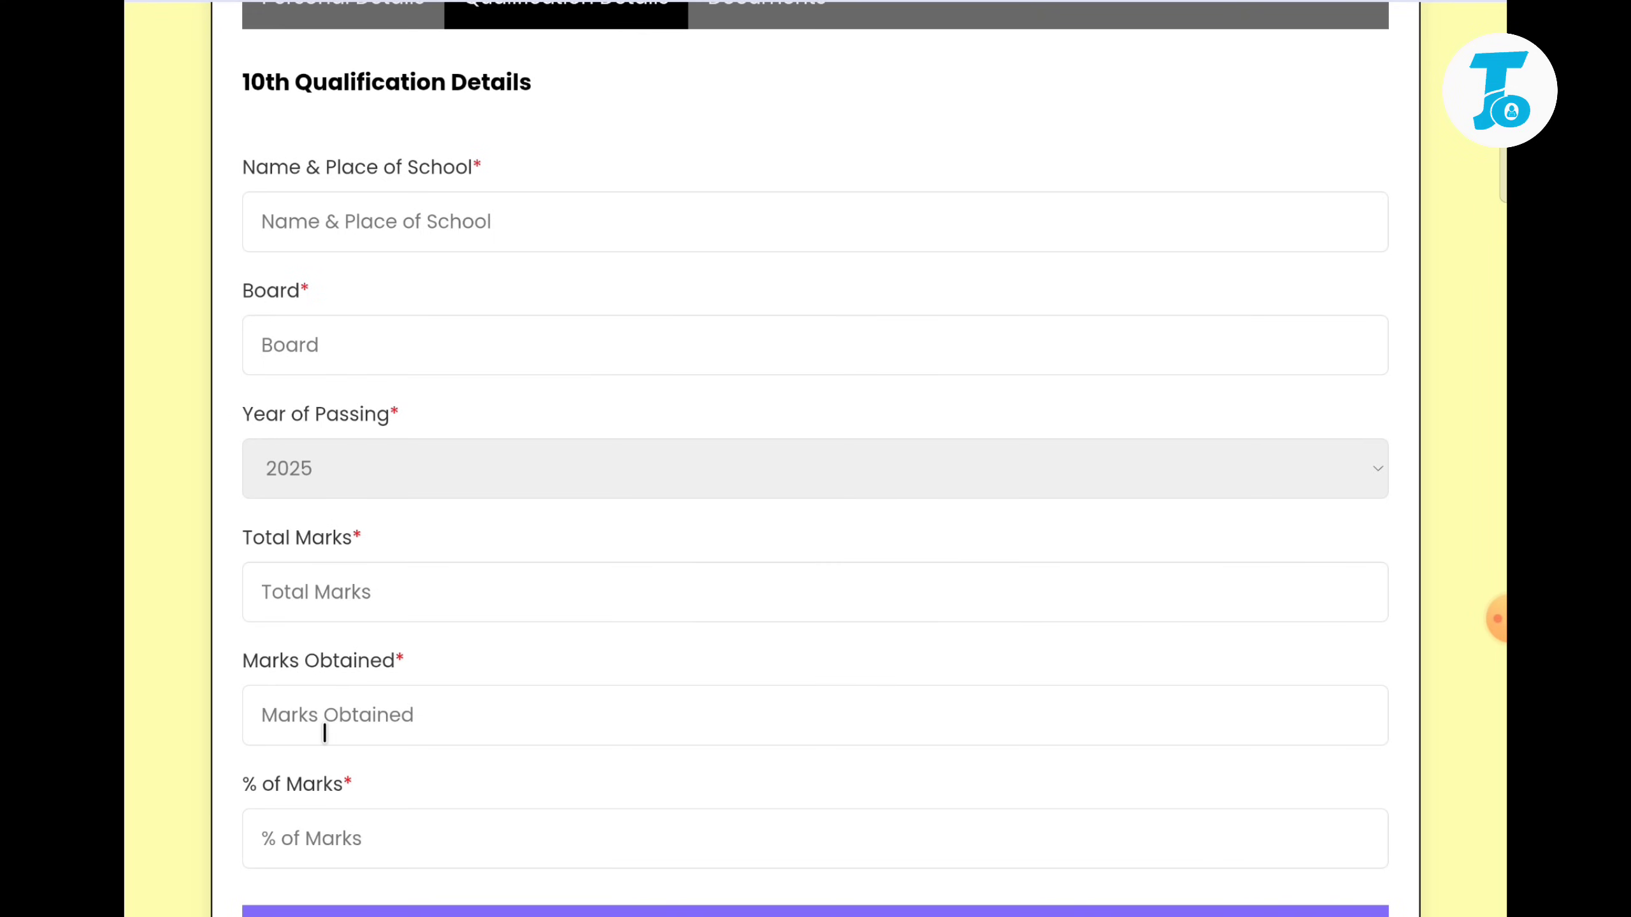
scroll(325, 835, down, 2)
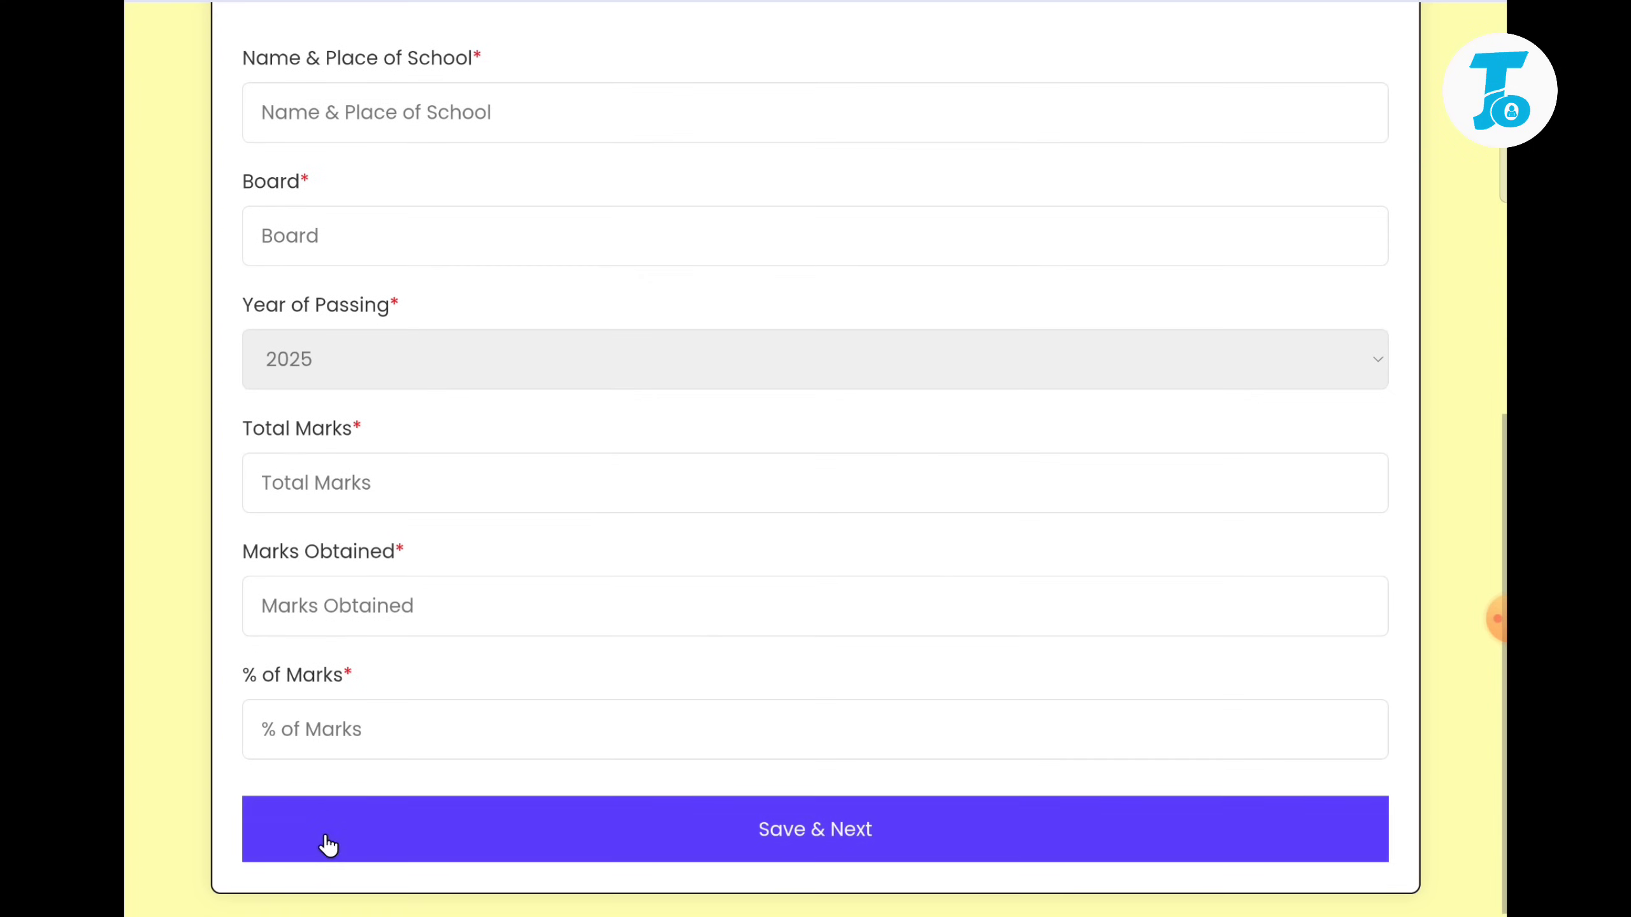
click(803, 839)
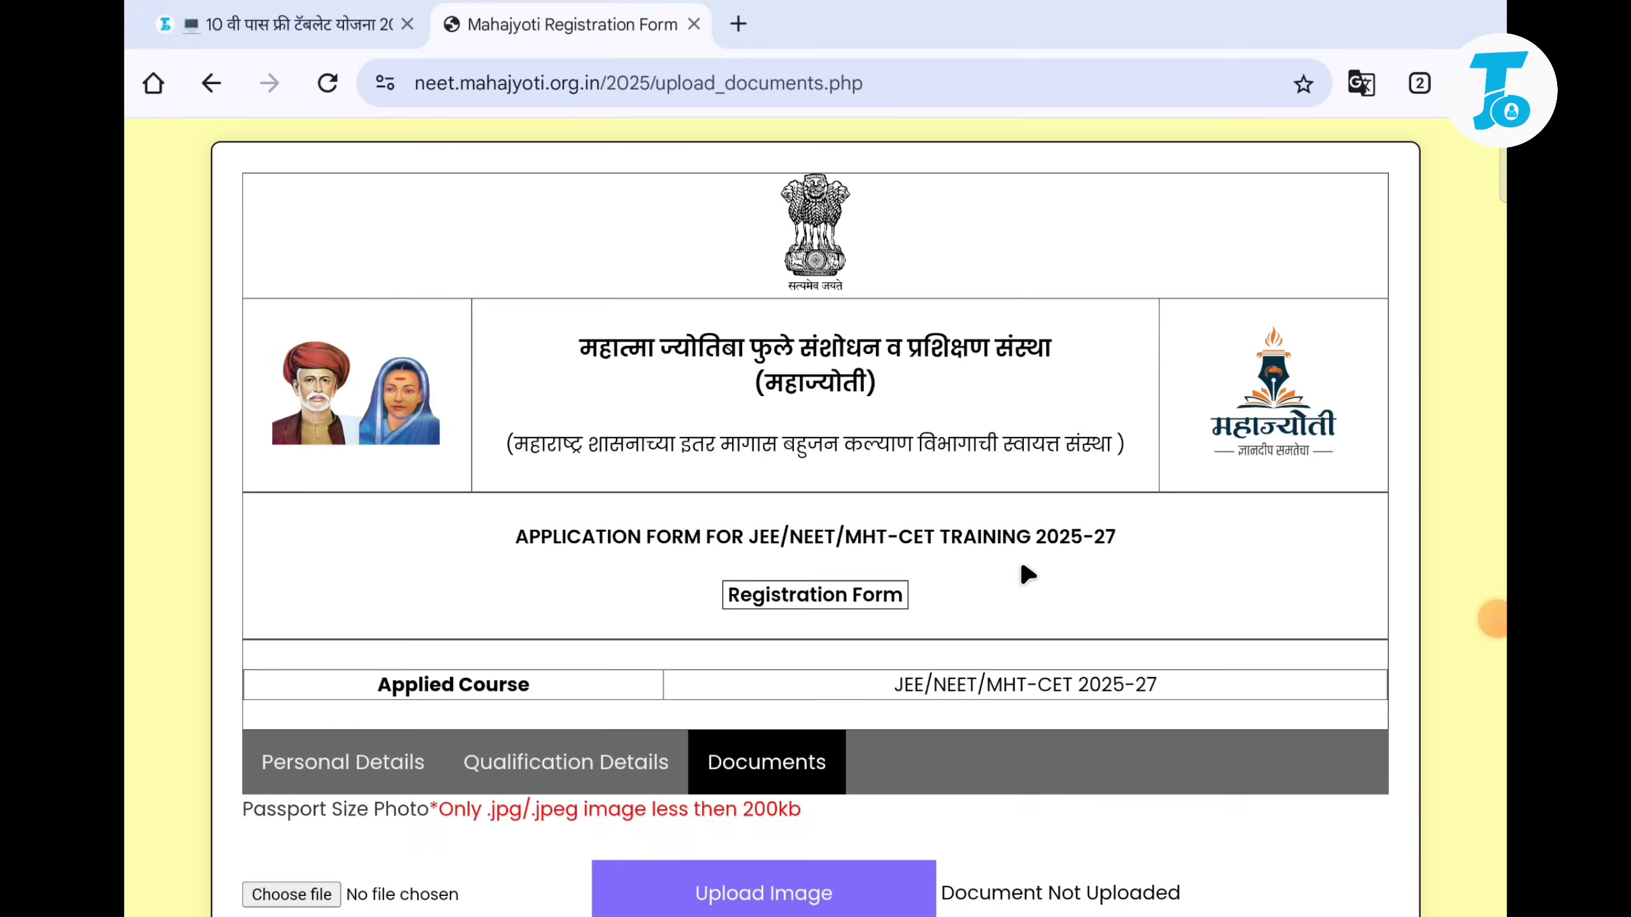
scroll(1022, 566, down, 1)
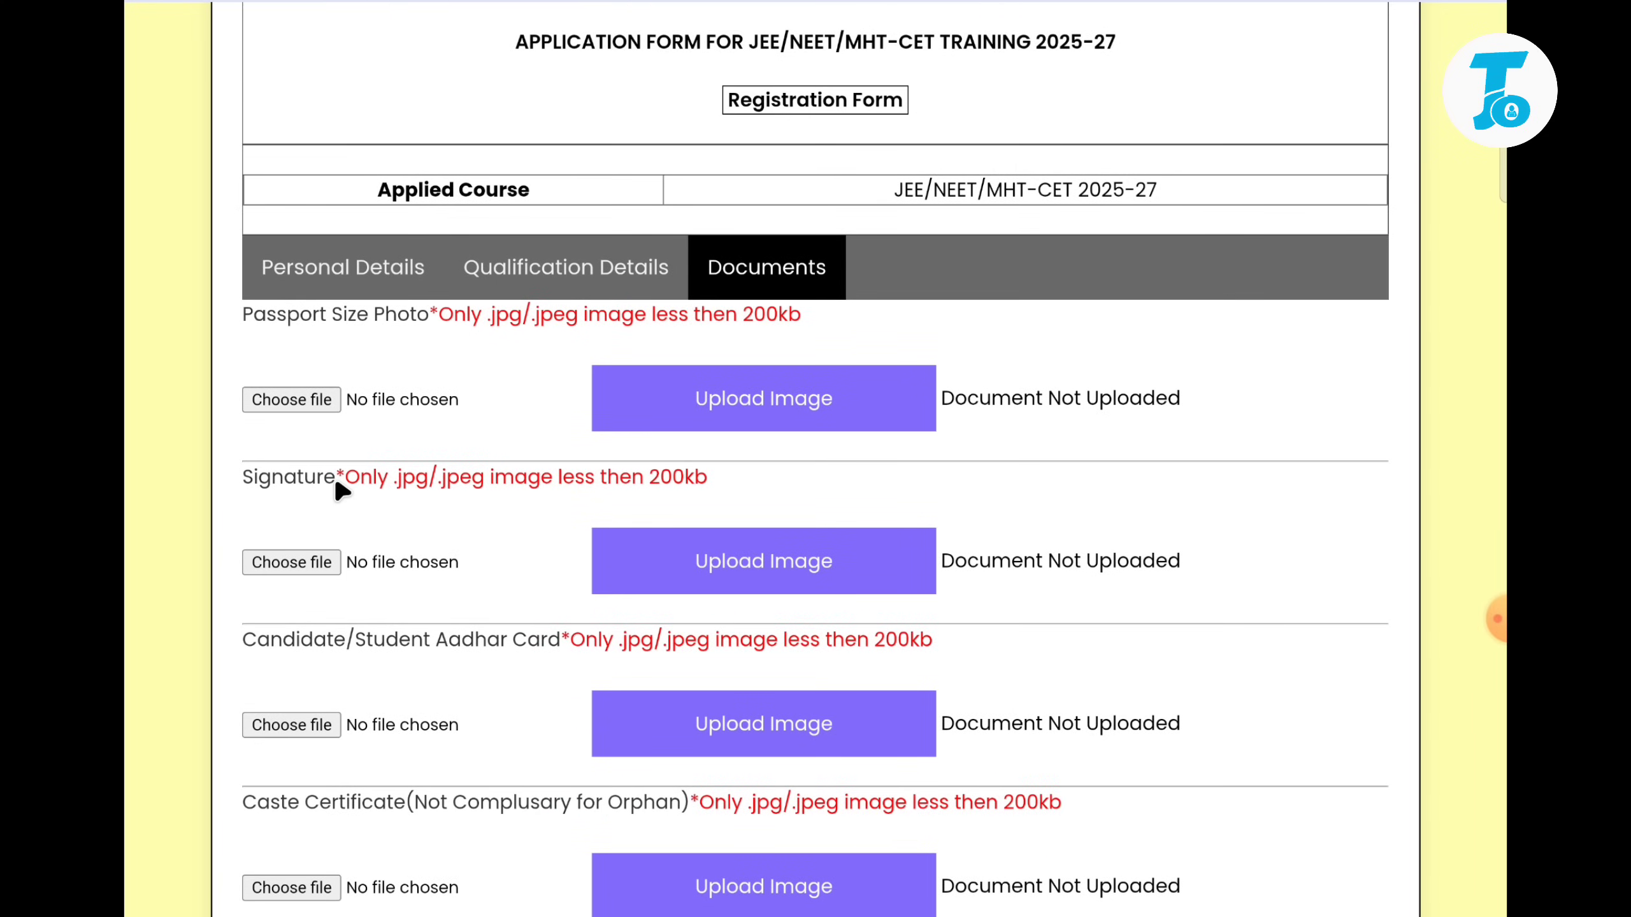
View the file source options for the Passport Size Photo upload and dismiss them without choosing a file.
scroll(590, 652, down, 10)
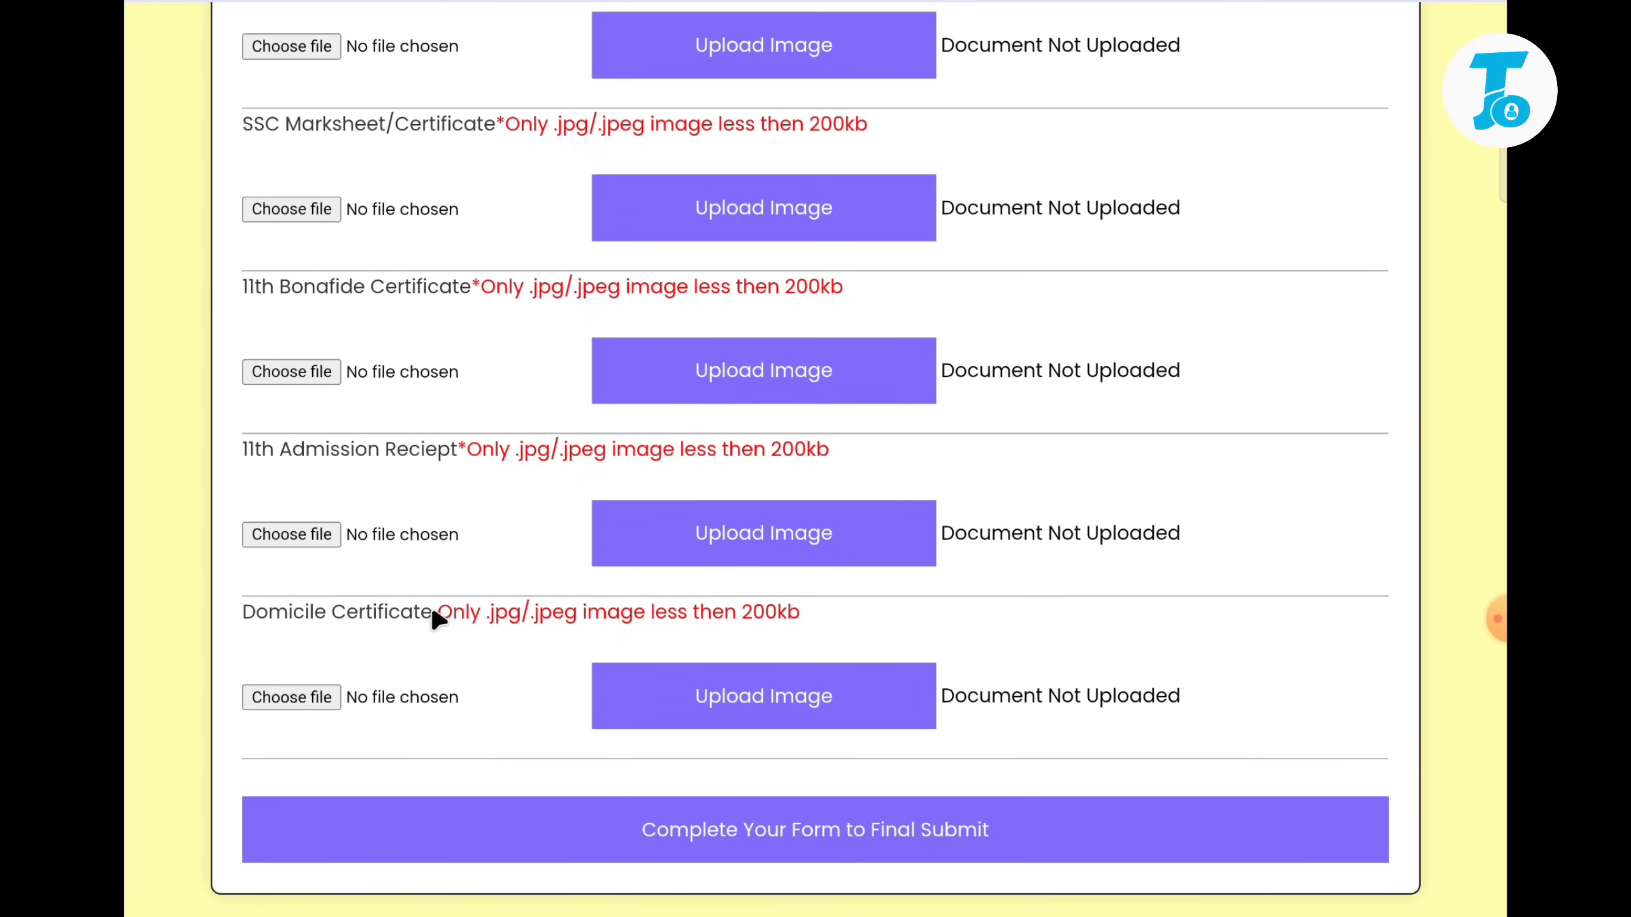
scroll(483, 615, up, 15)
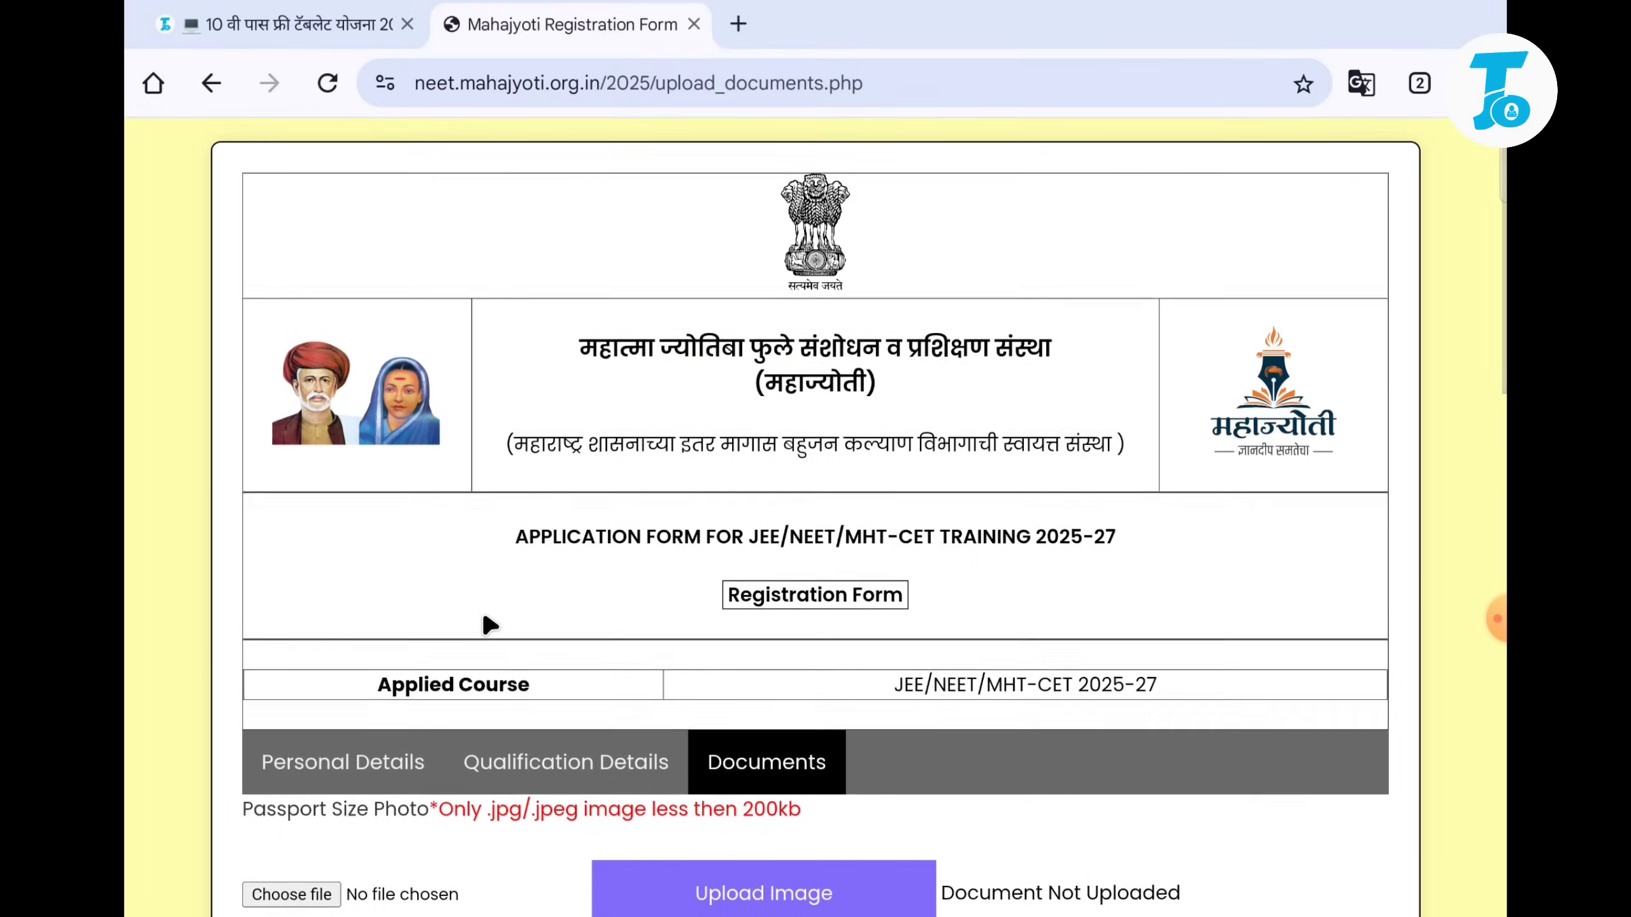
scroll(483, 615, down, 4)
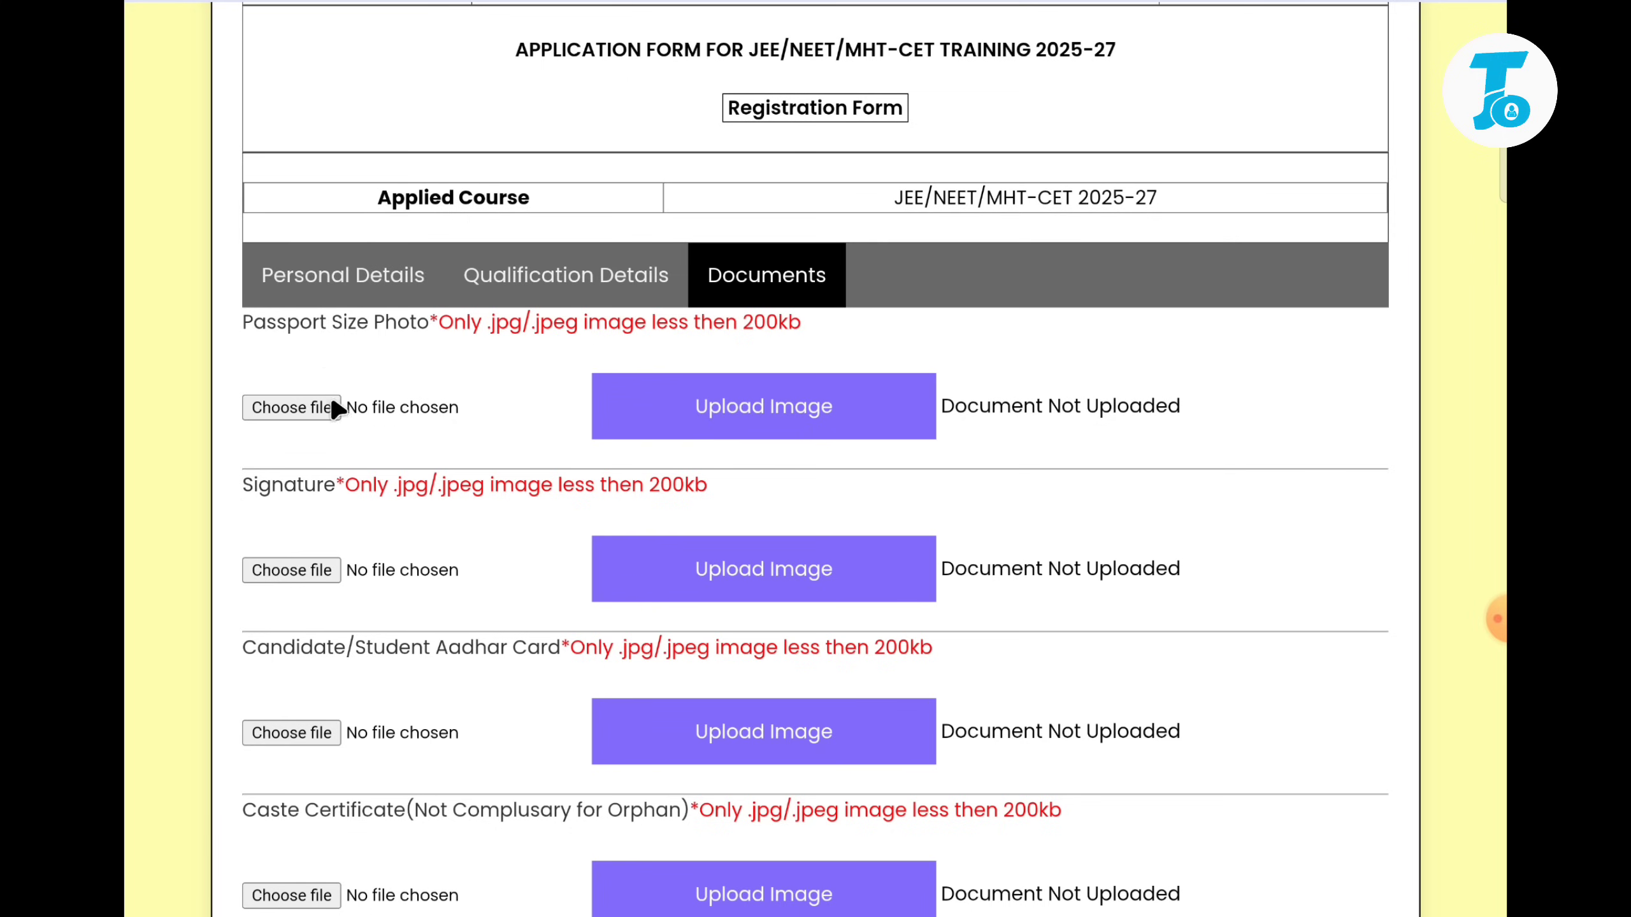
click(319, 406)
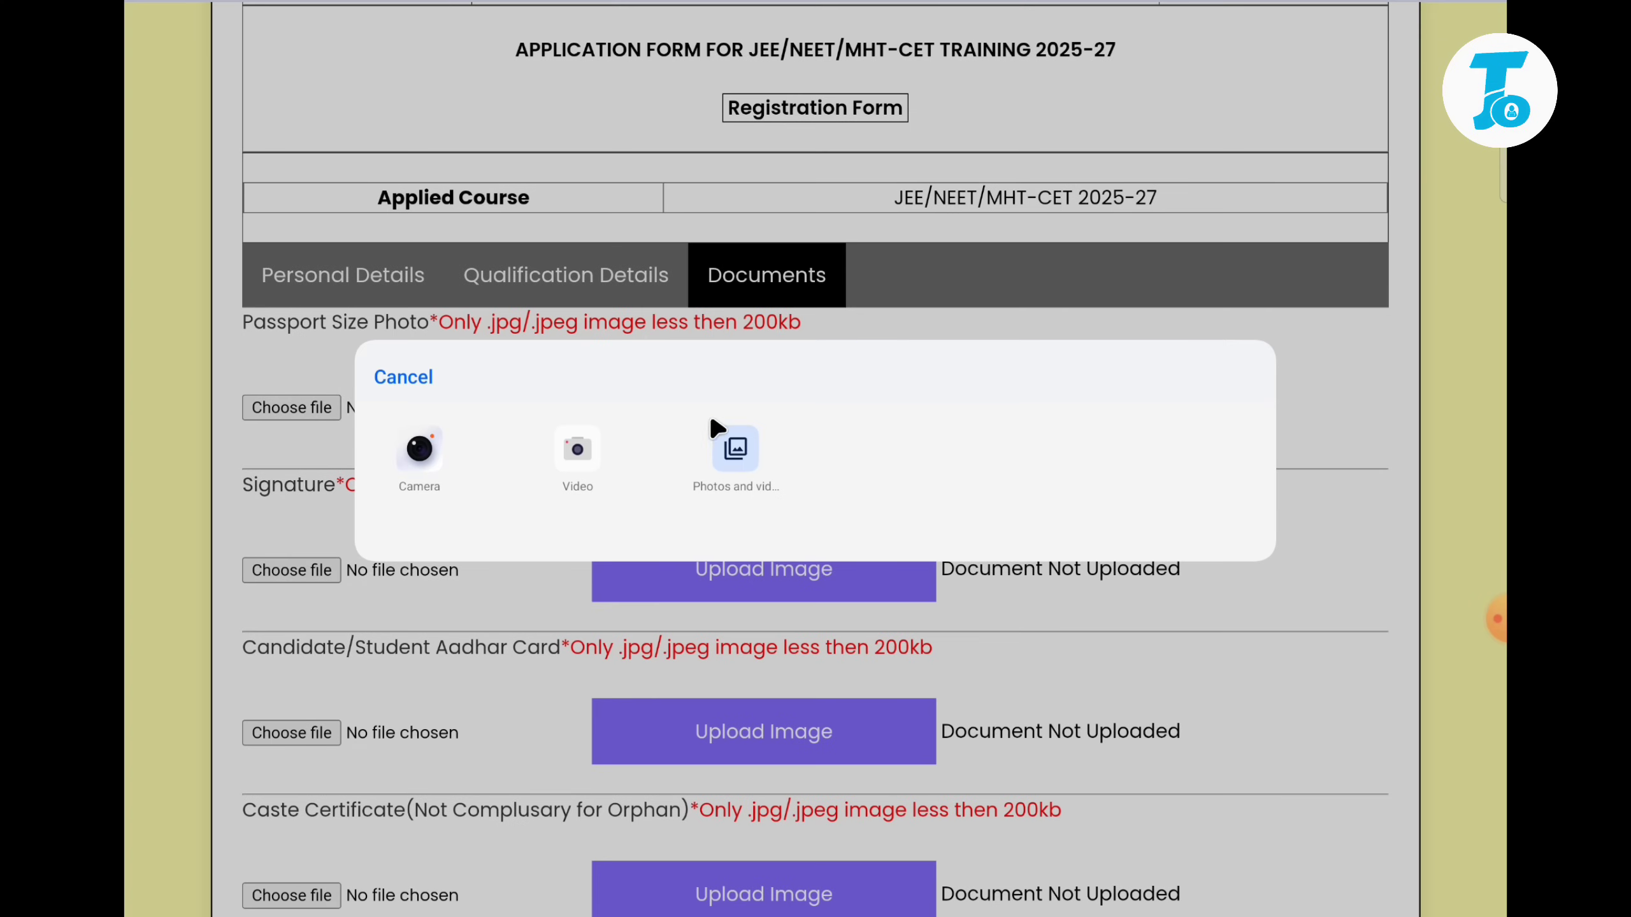
click(1330, 580)
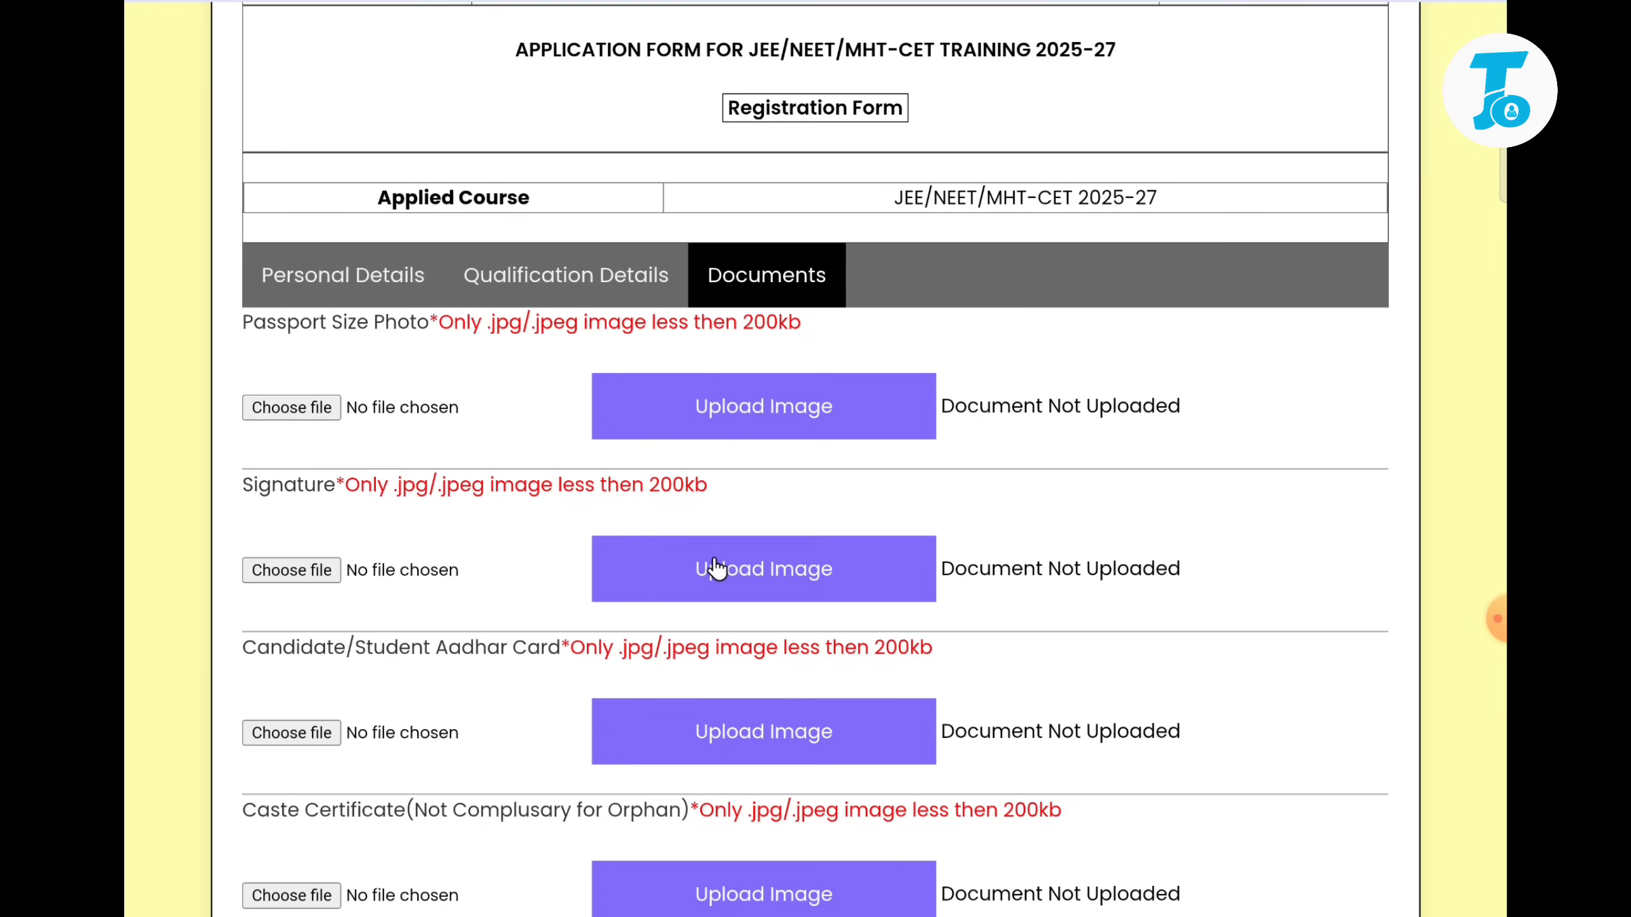
Review each required document in the upload list, from the Signature through the Domicile Certificate, and the final submission option.
scroll(1246, 547, down, 4)
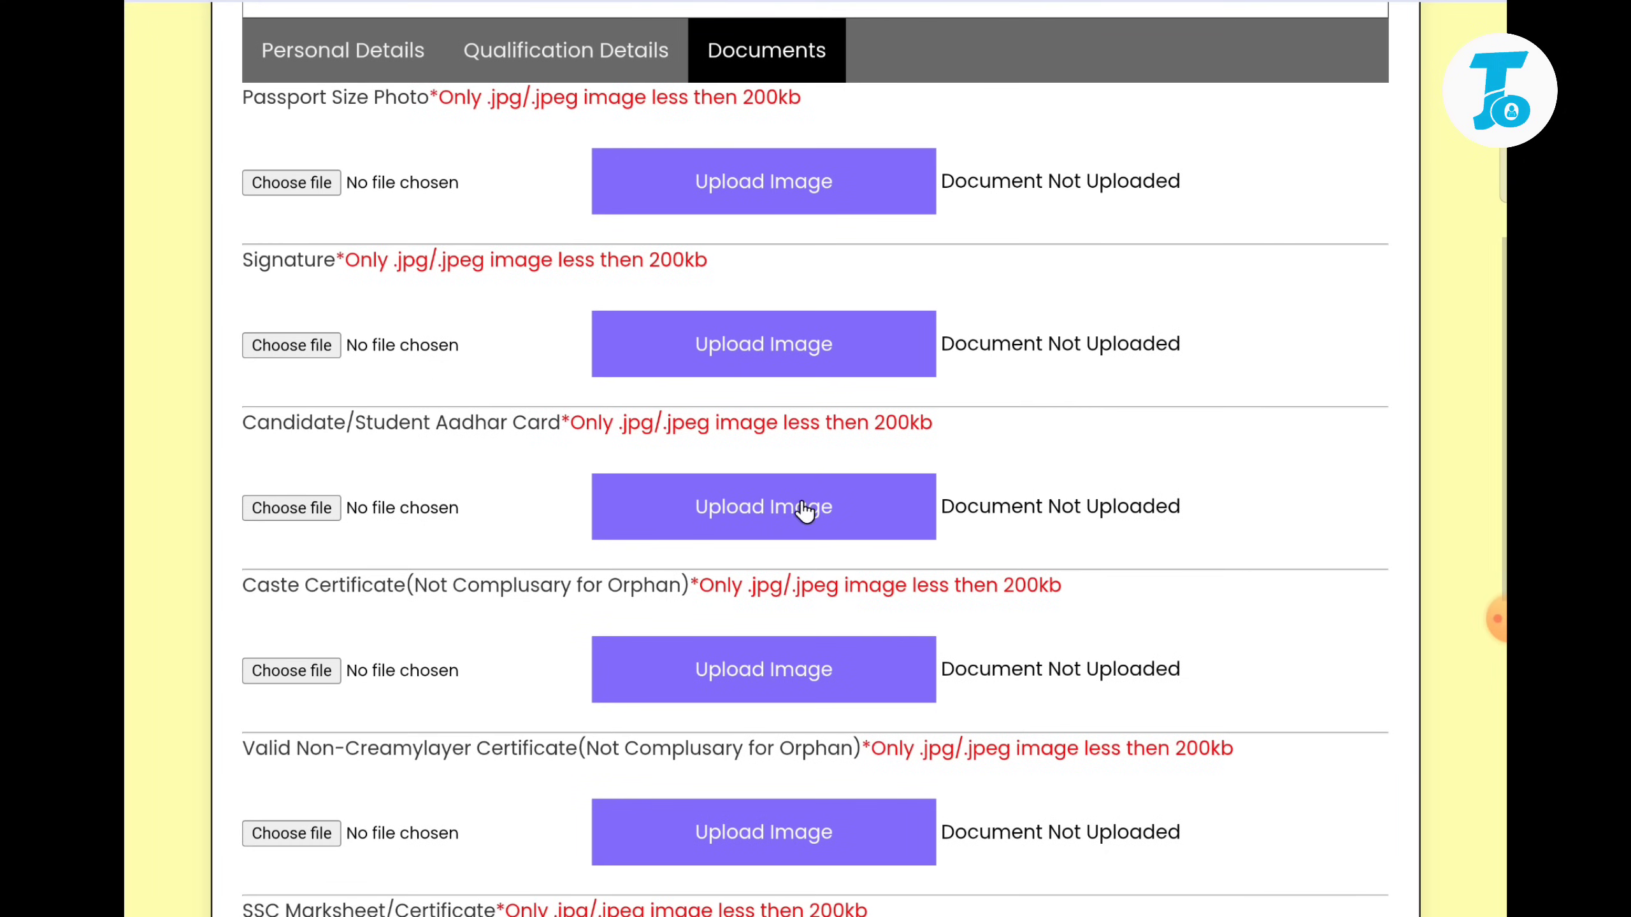
scroll(589, 484, down, 1)
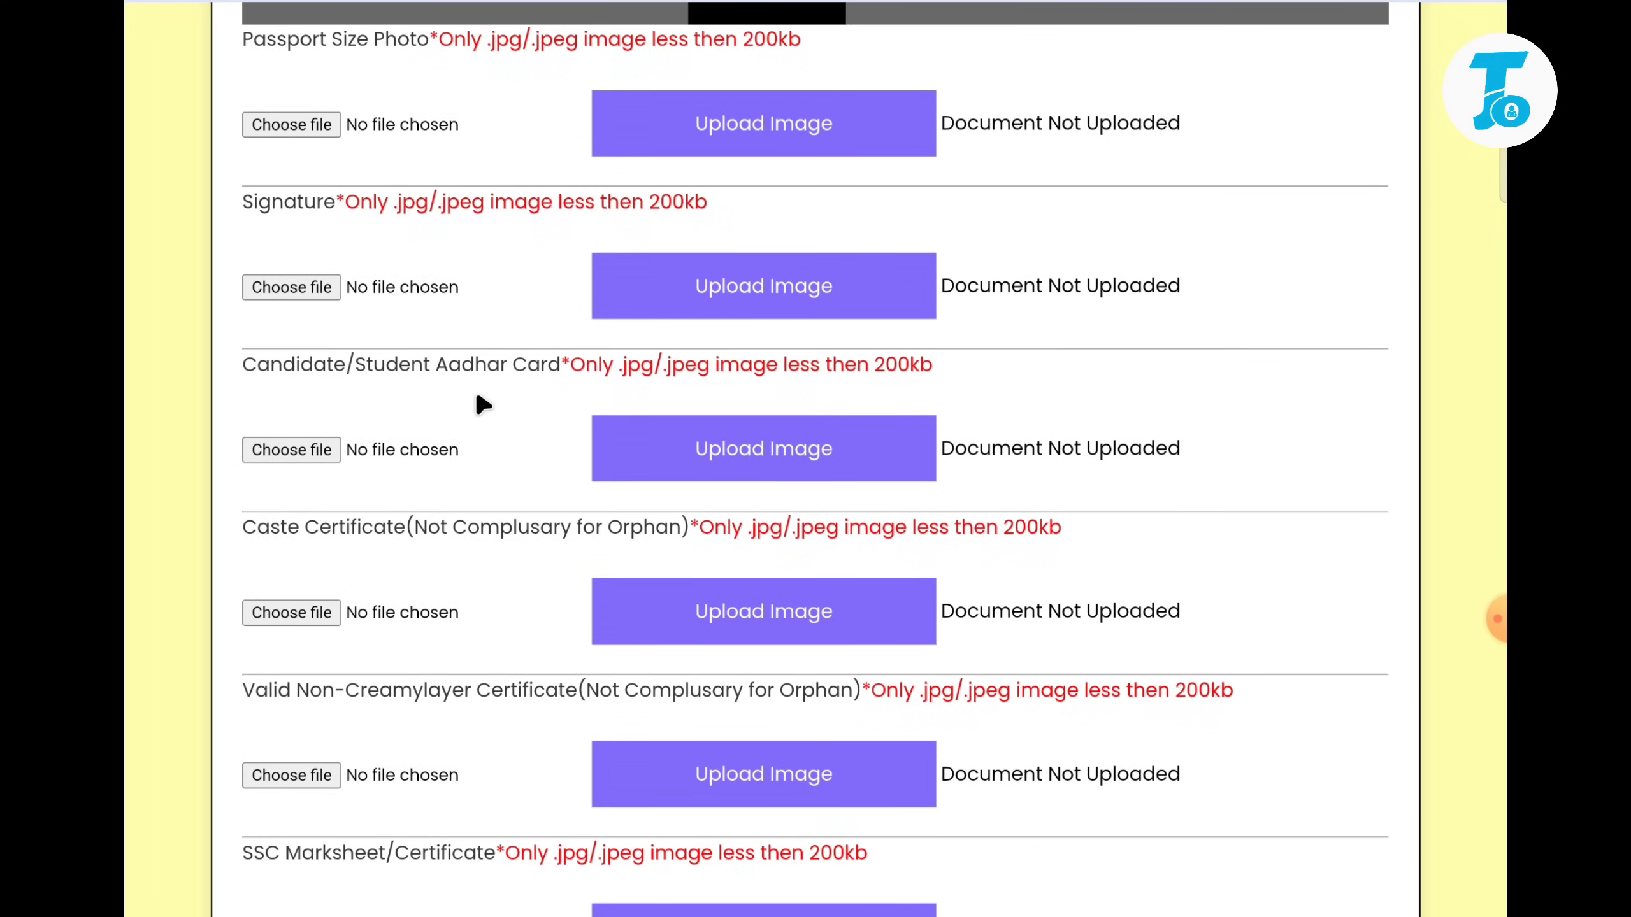
scroll(478, 397, down, 2)
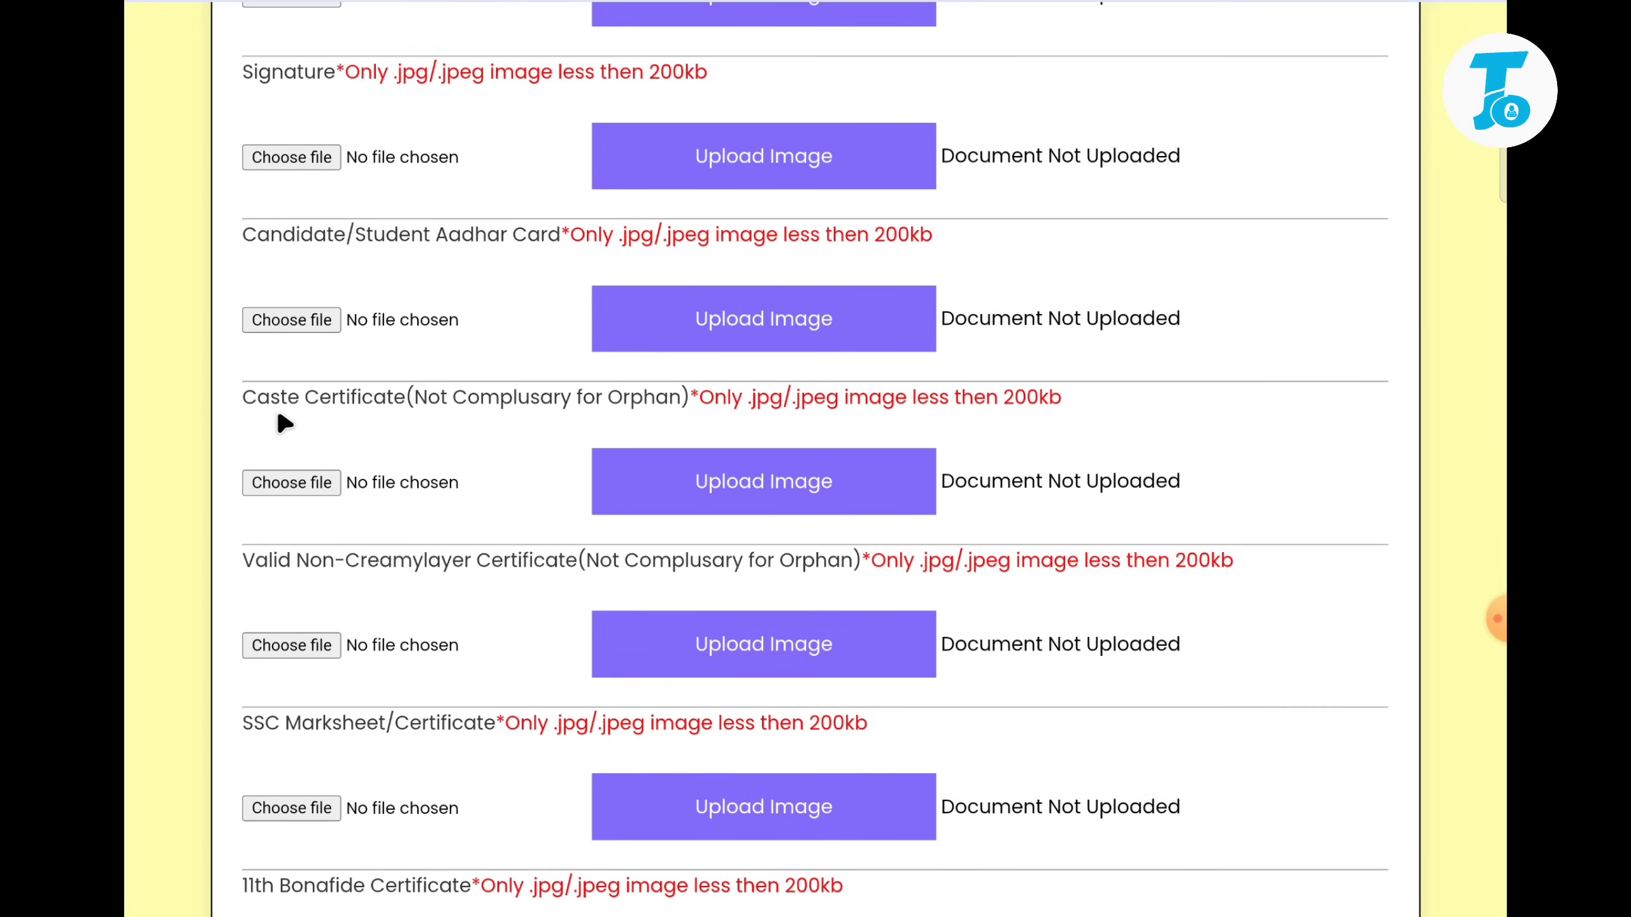
scroll(284, 425, down, 3)
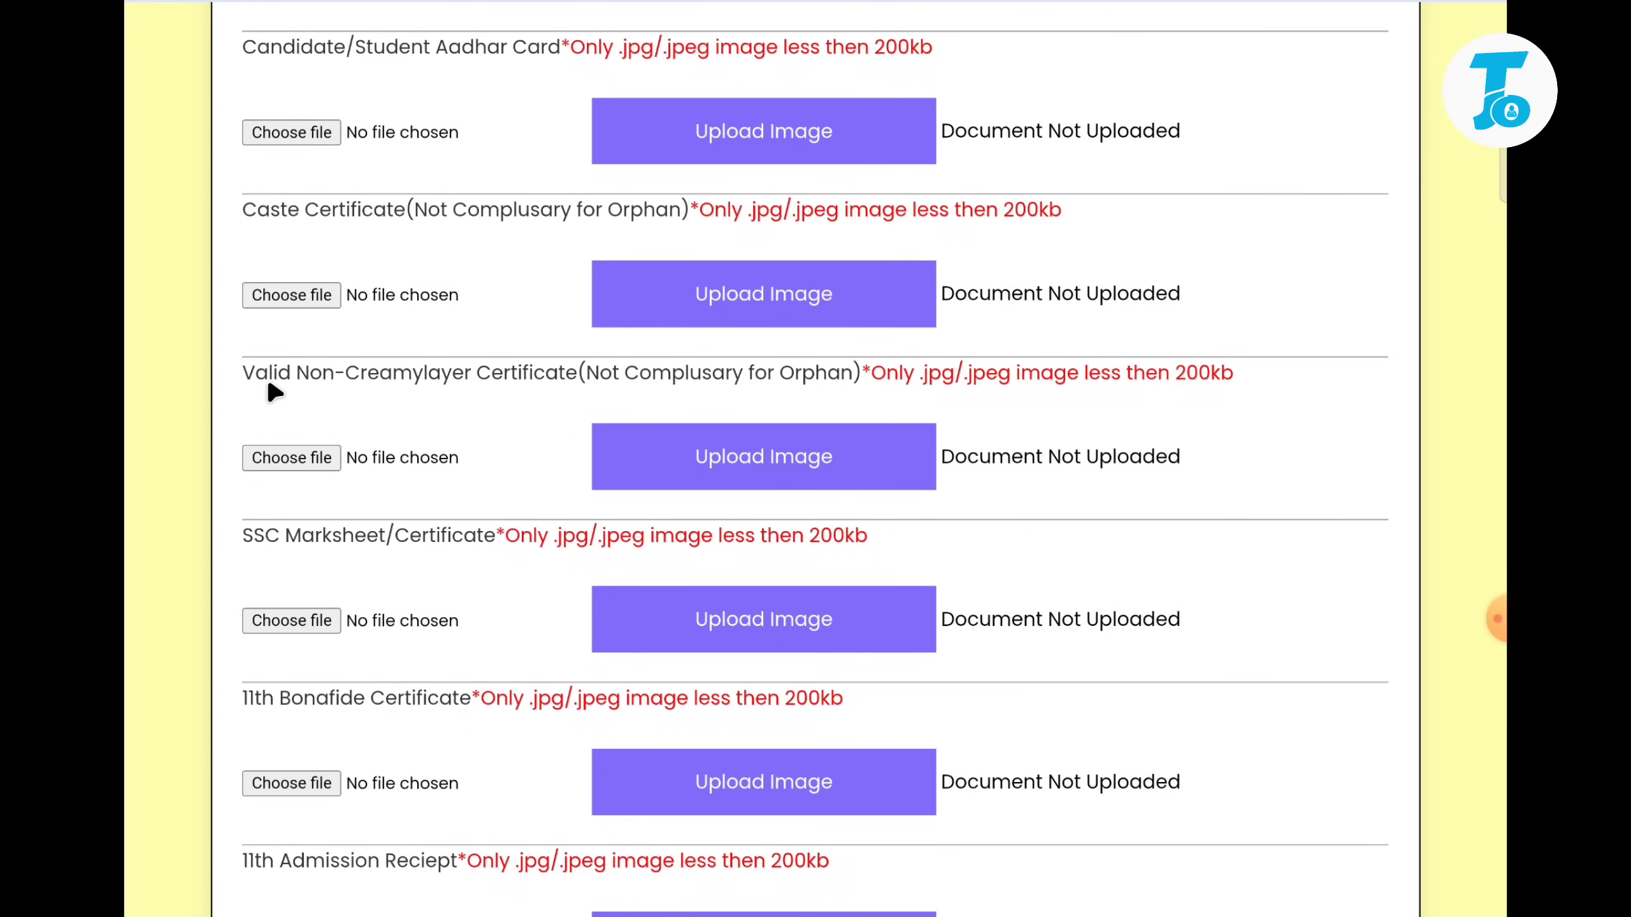
scroll(527, 394, down, 3)
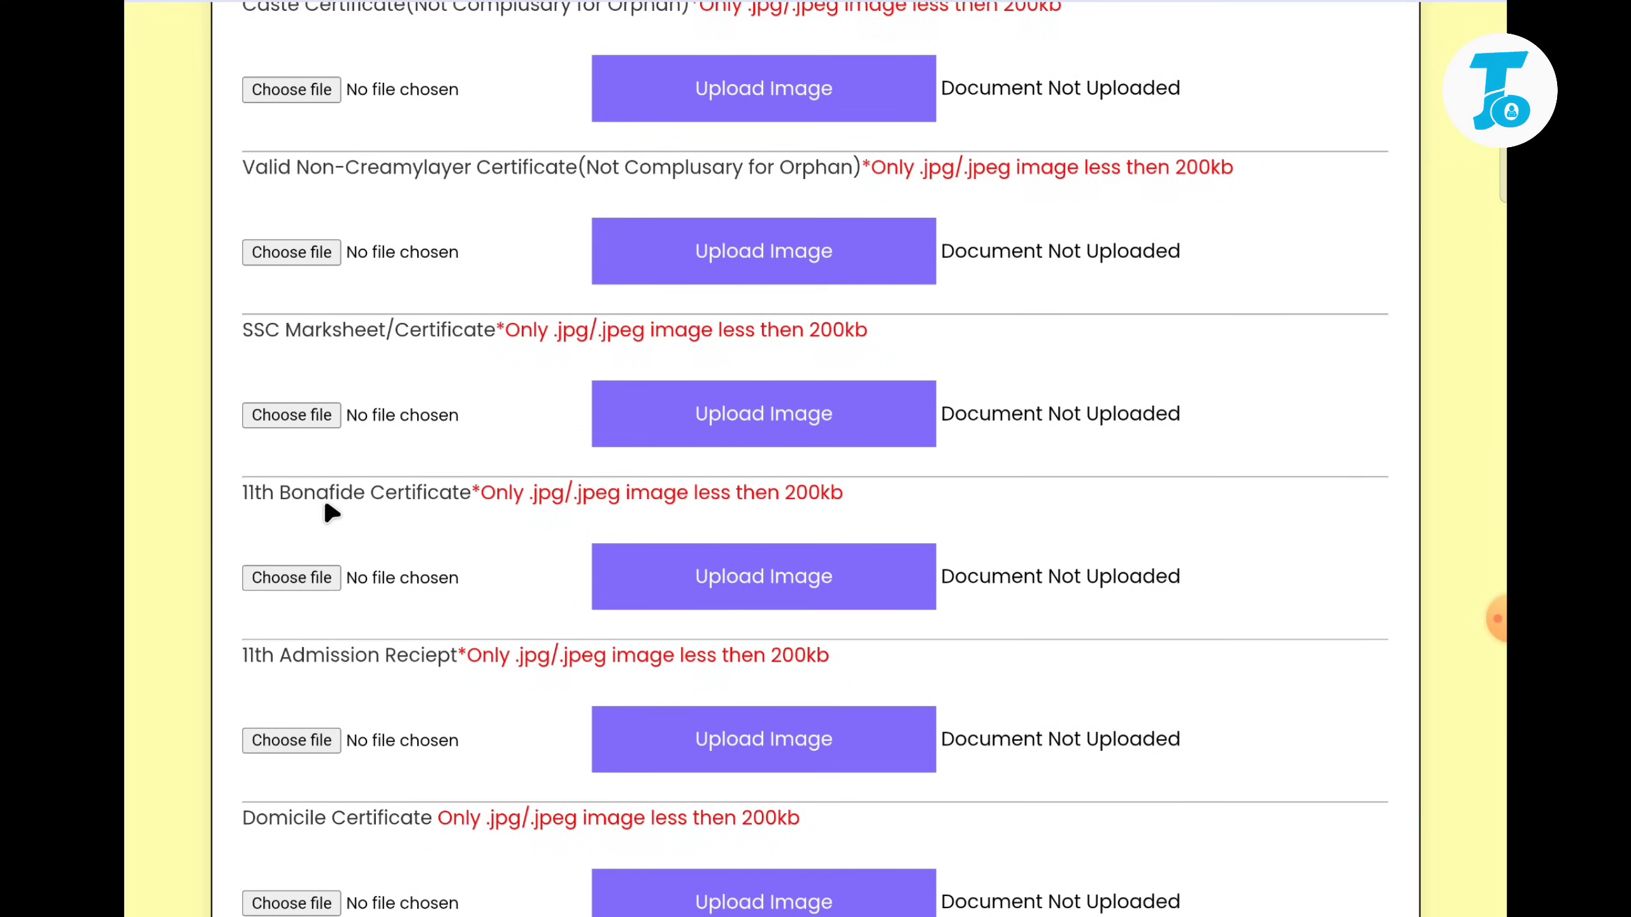
scroll(424, 508, down, 2)
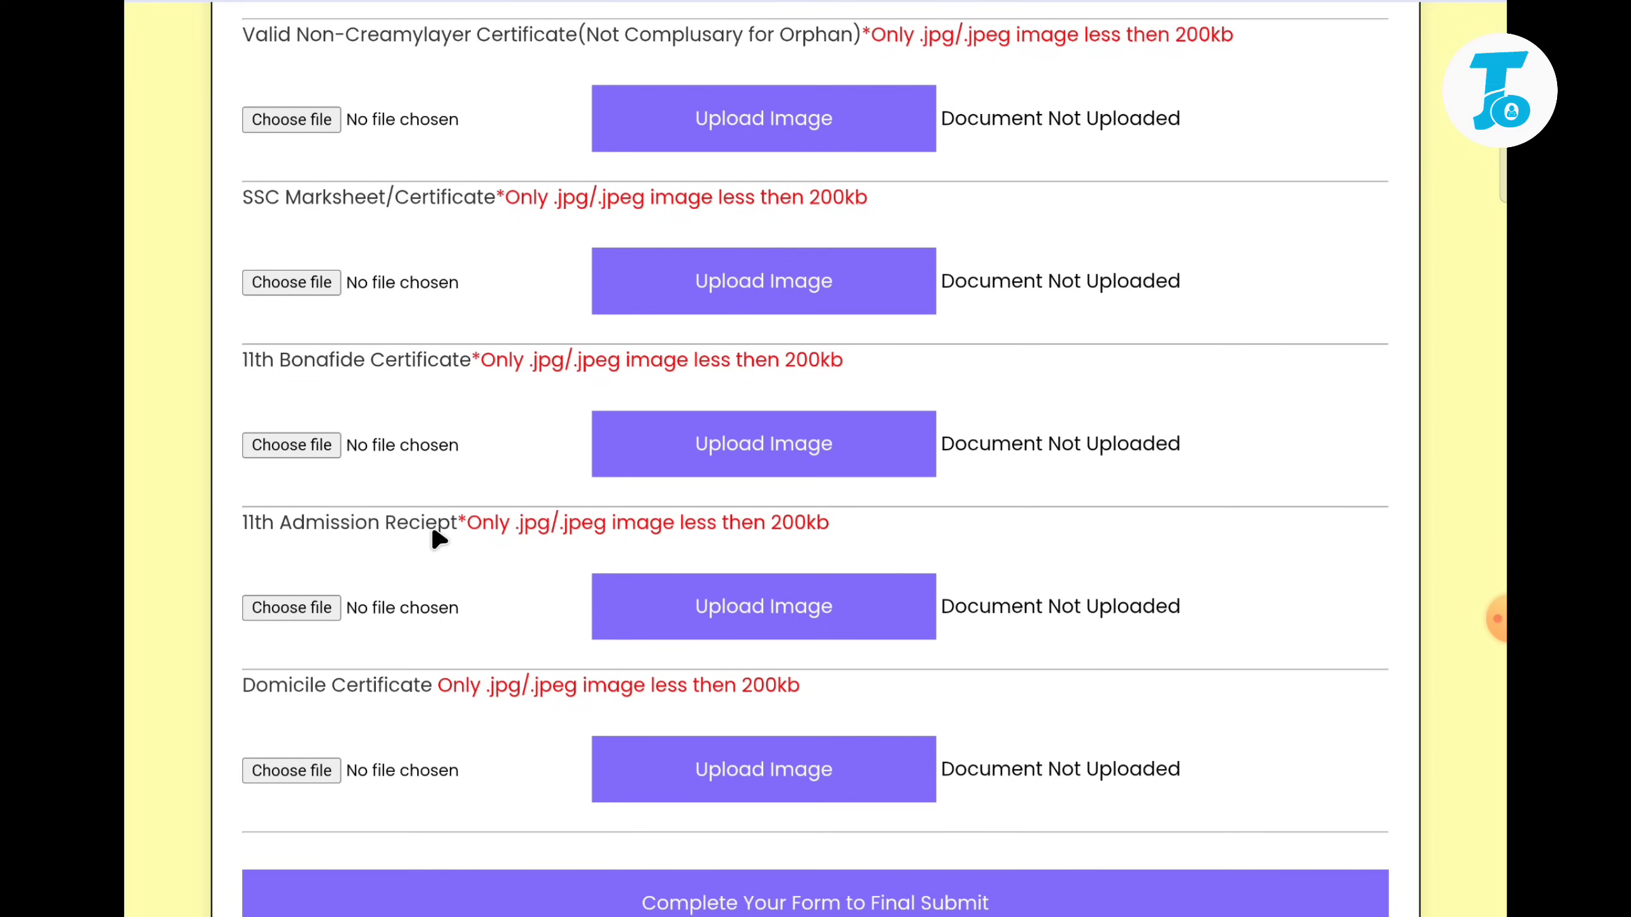
scroll(434, 530, down, 1)
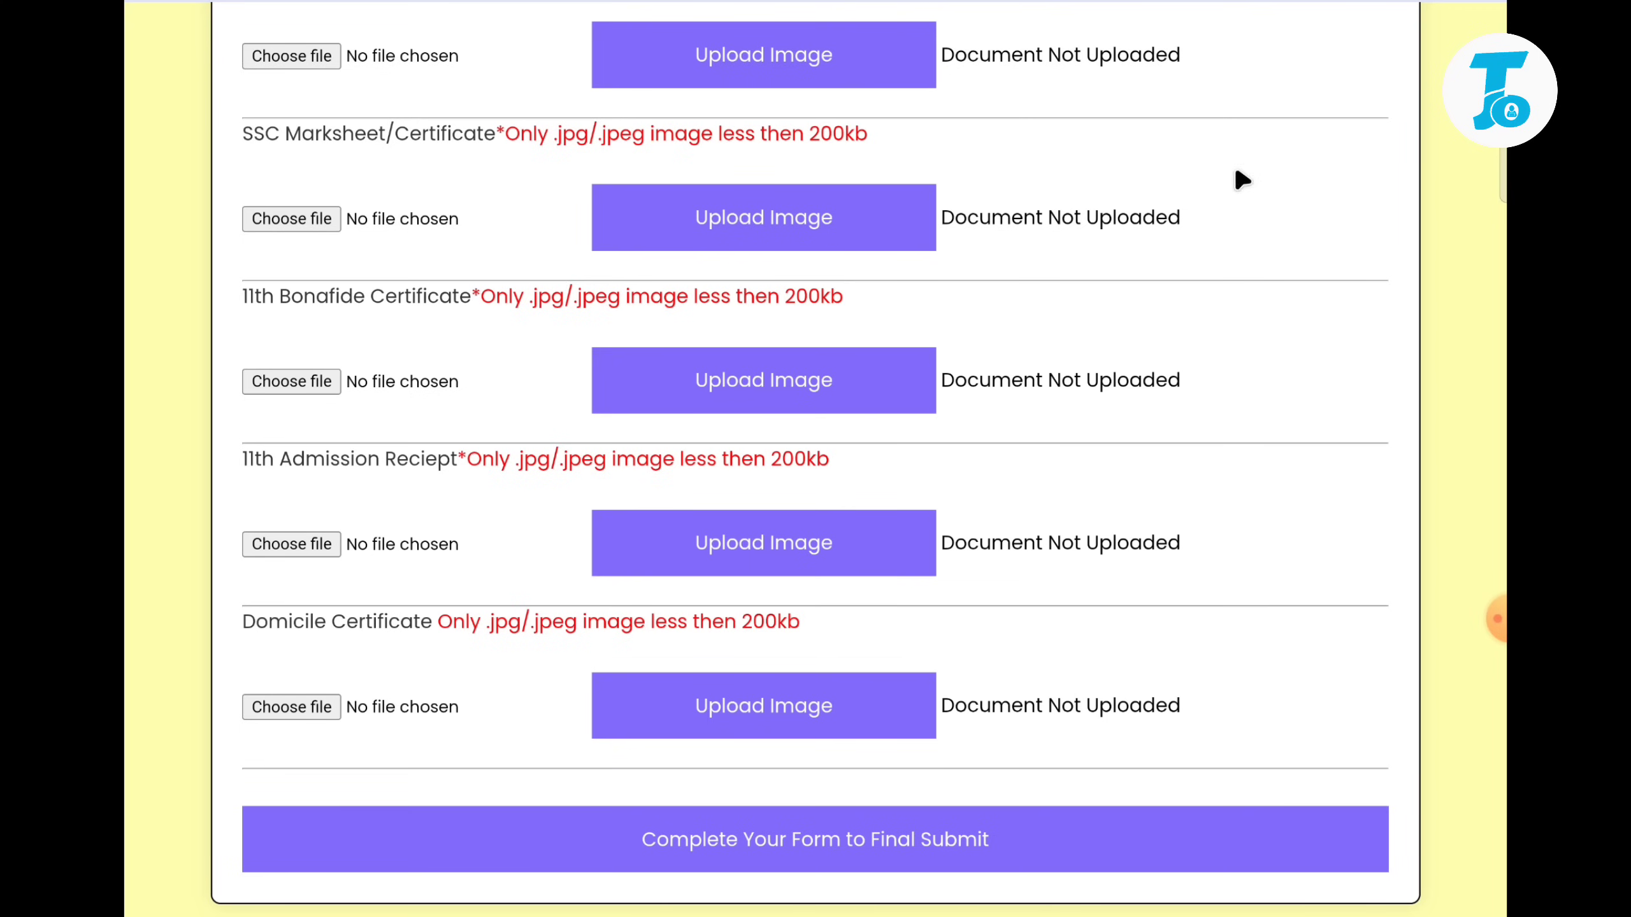
scroll(1351, 536, down, 1)
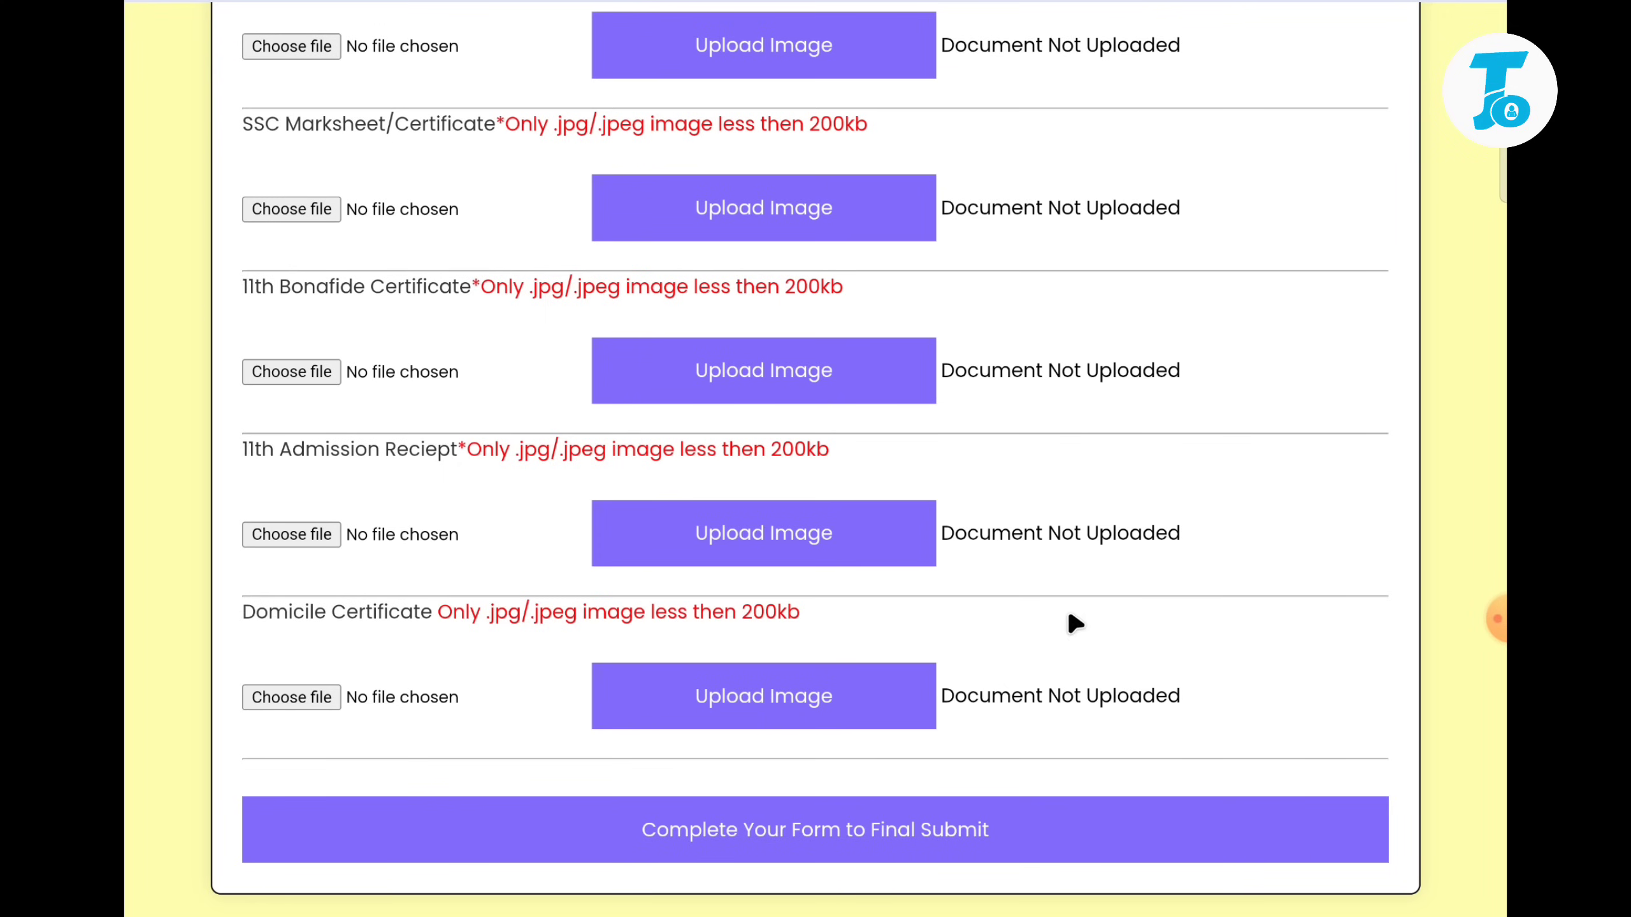
scroll(1133, 498, up, 15)
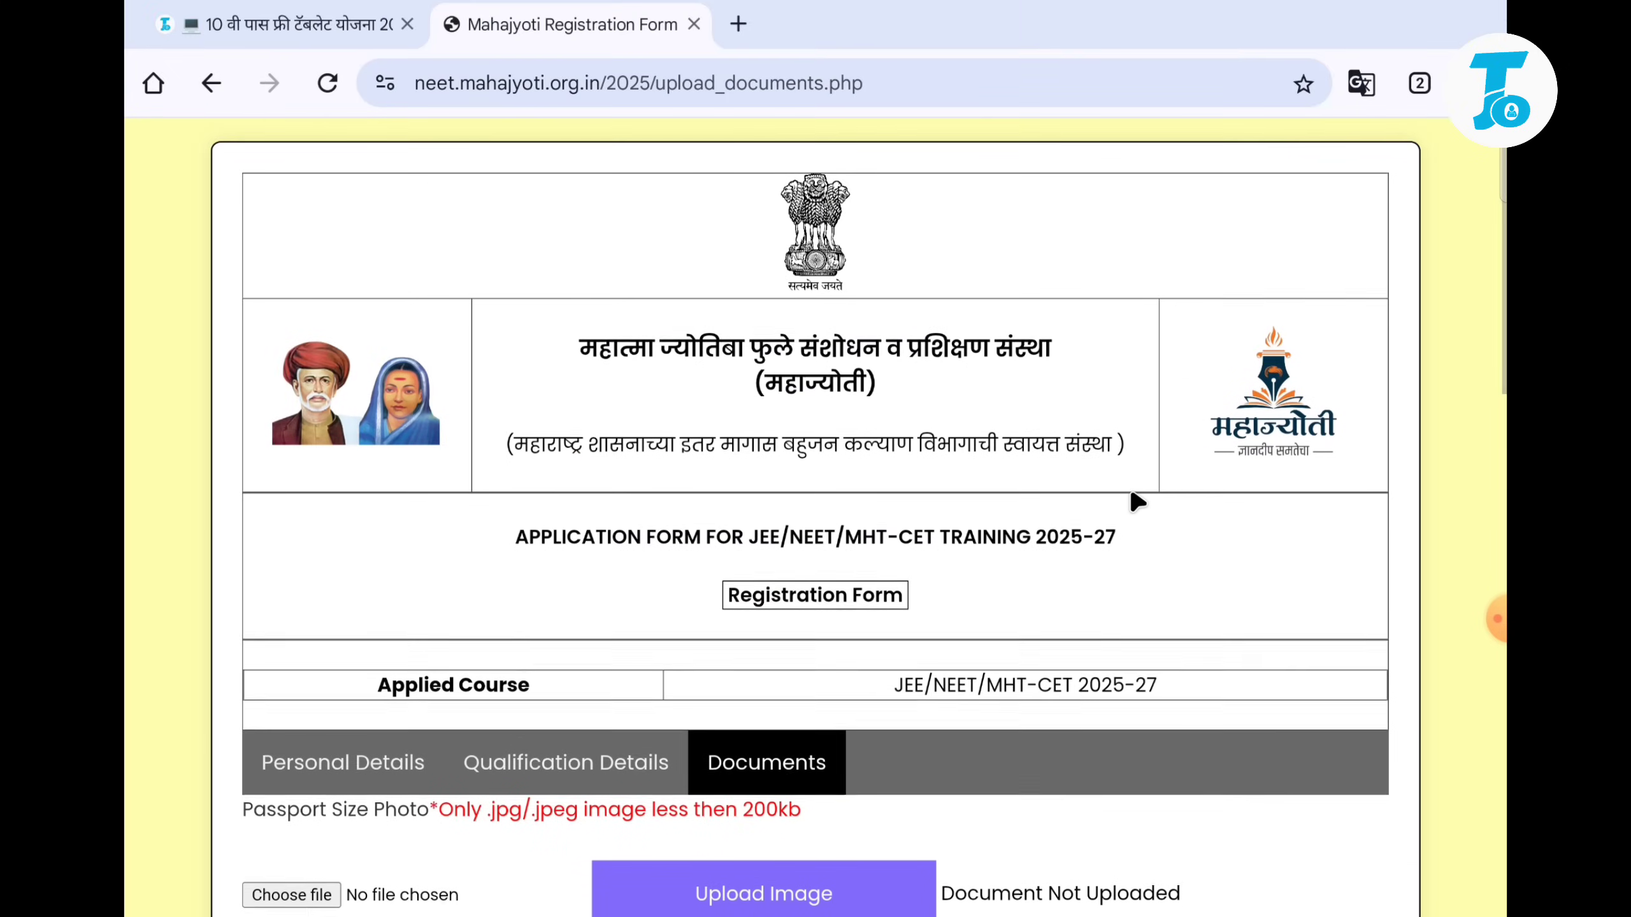